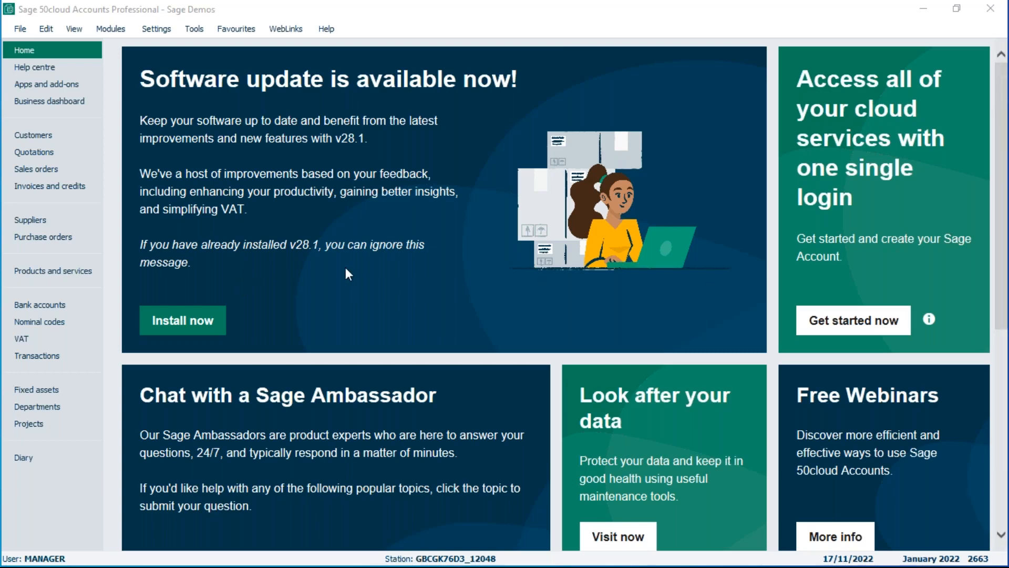
- Open the Month End process and agree to close all other open windows
left_click(196, 31)
mouse_move(217, 101)
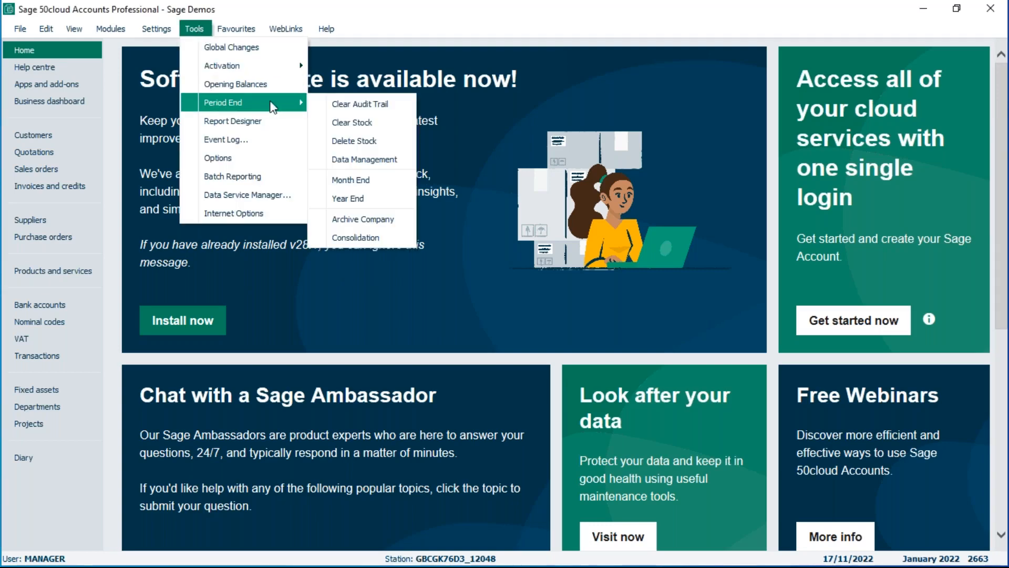
left_click(350, 179)
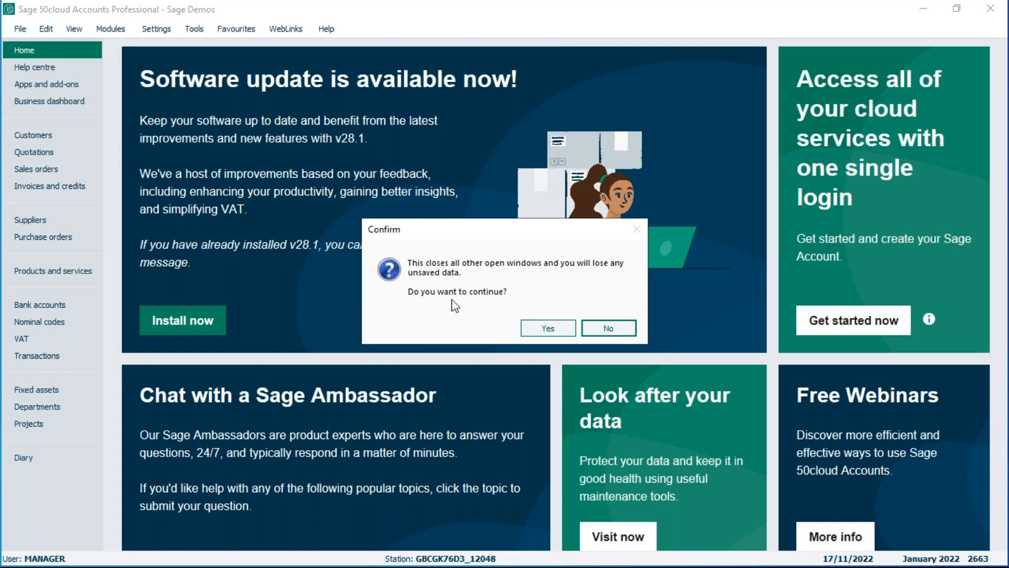
left_click(553, 330)
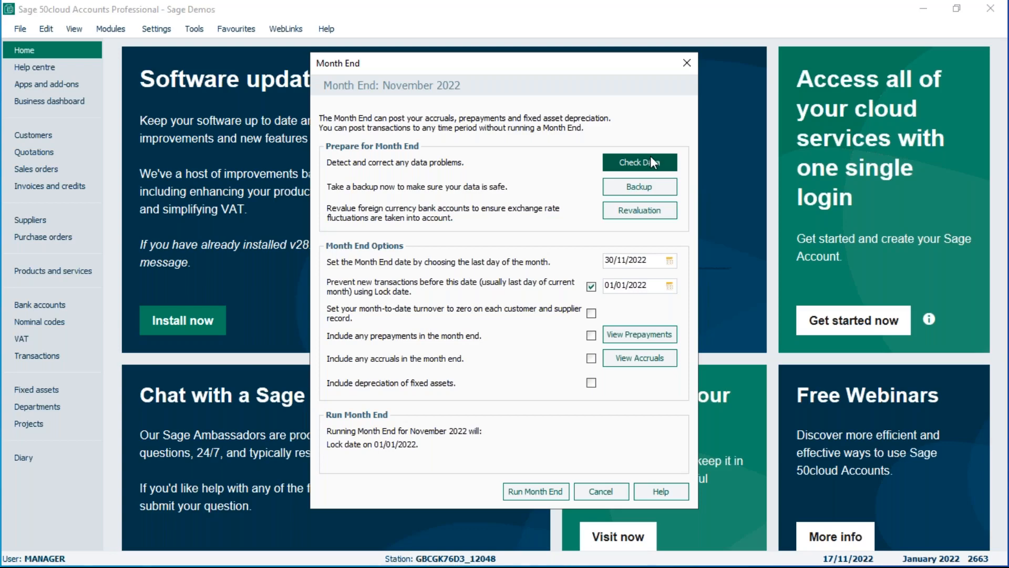
- Run the month-end data check and review the errors, warnings and comments in the problems report
left_click(637, 163)
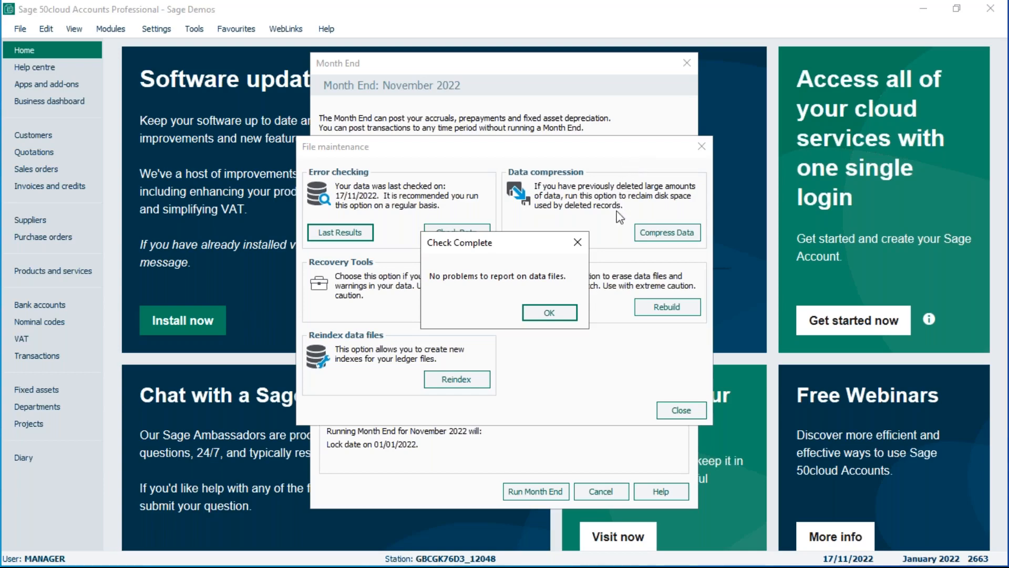
left_click(560, 315)
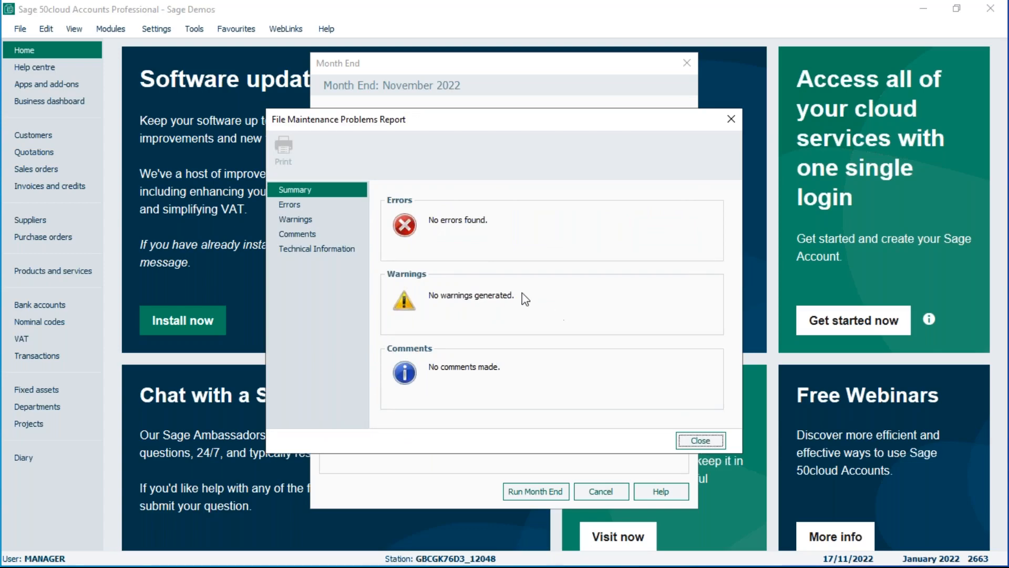
left_click(291, 207)
left_click(294, 223)
left_click(296, 234)
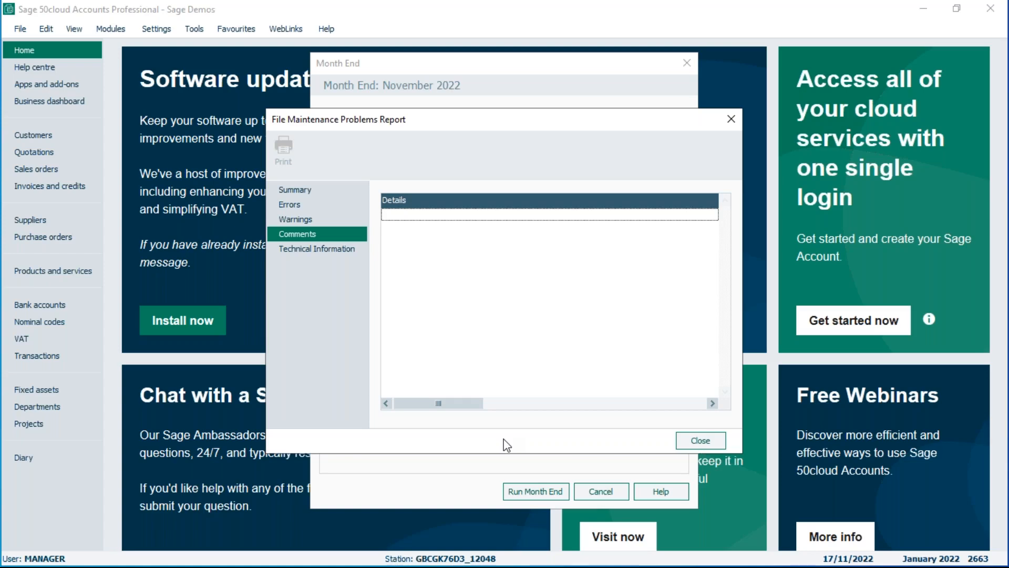
left_click(704, 439)
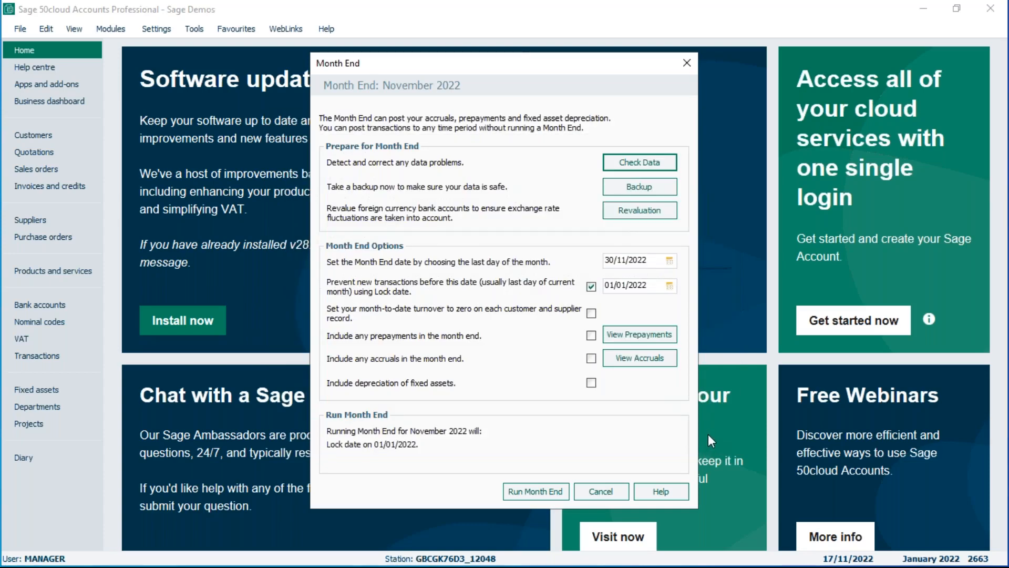
- Start a month-end backup of the company data and name it Pre month end Oct 2022
left_click(641, 187)
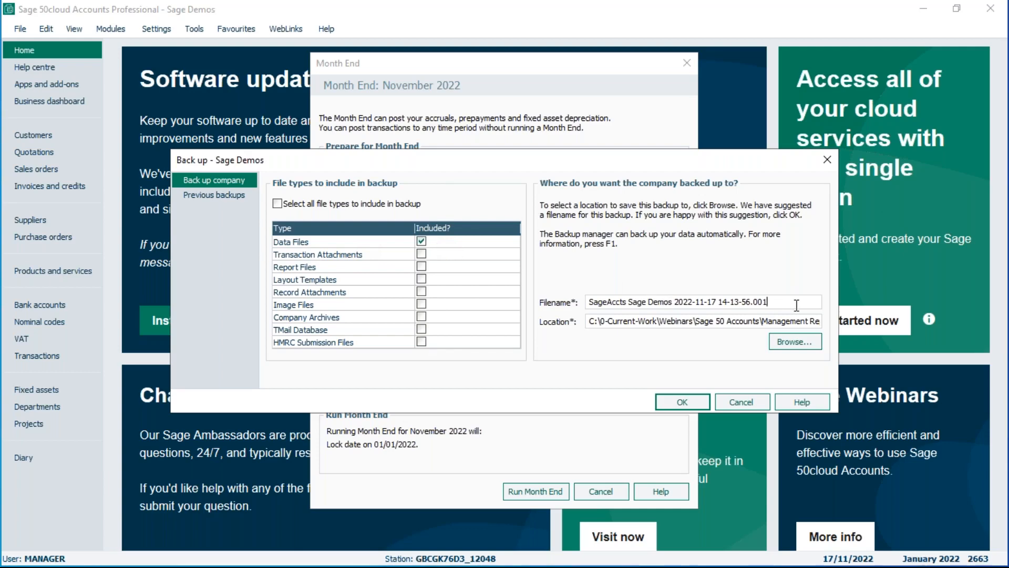
left_click_drag(796, 305, 588, 305)
type("P")
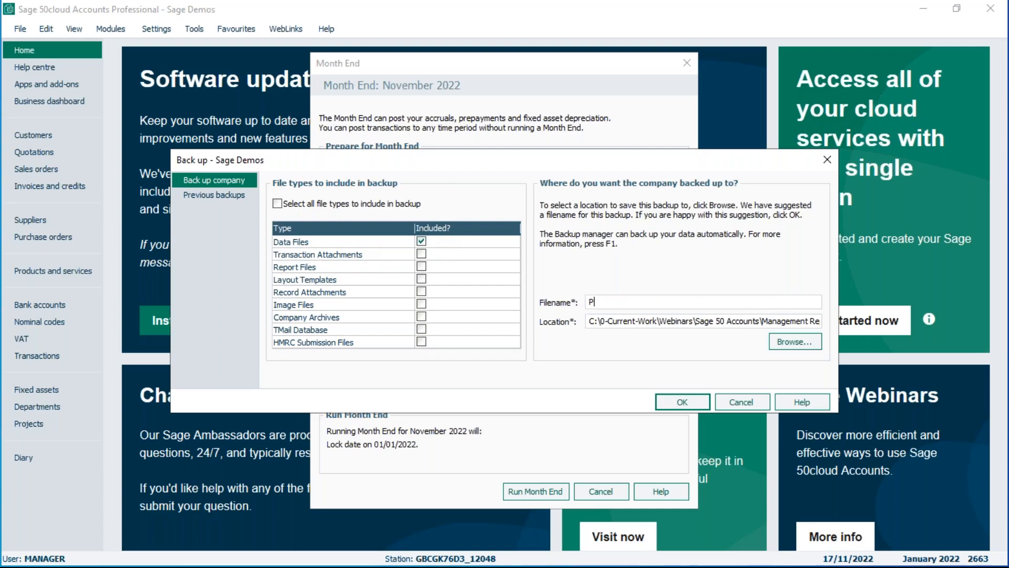
type("re month end")
type("Oct 2022")
- Choose the Desktop as the backup location and run the backup of the data files
left_click(792, 343)
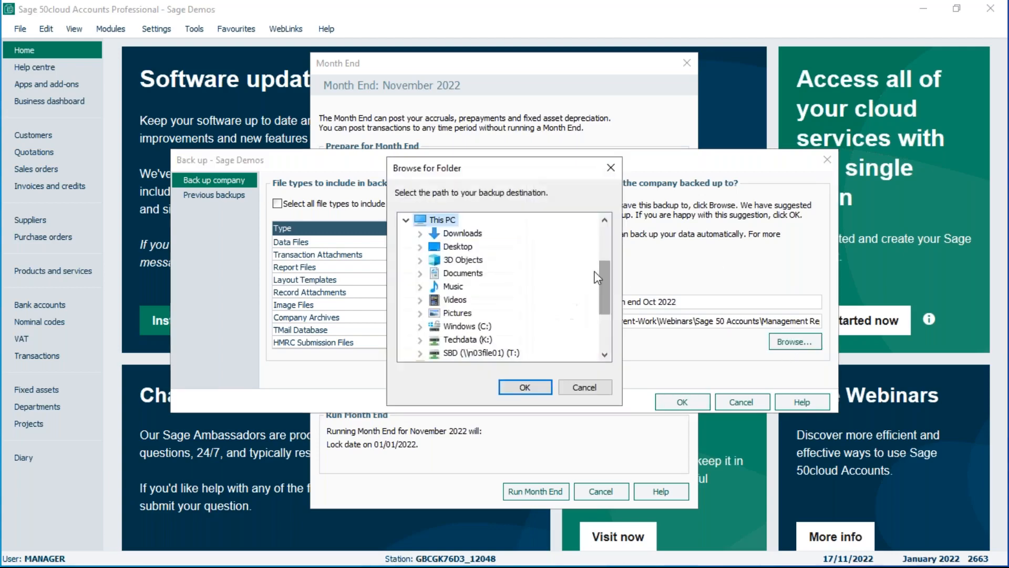
left_click(462, 247)
left_click(525, 388)
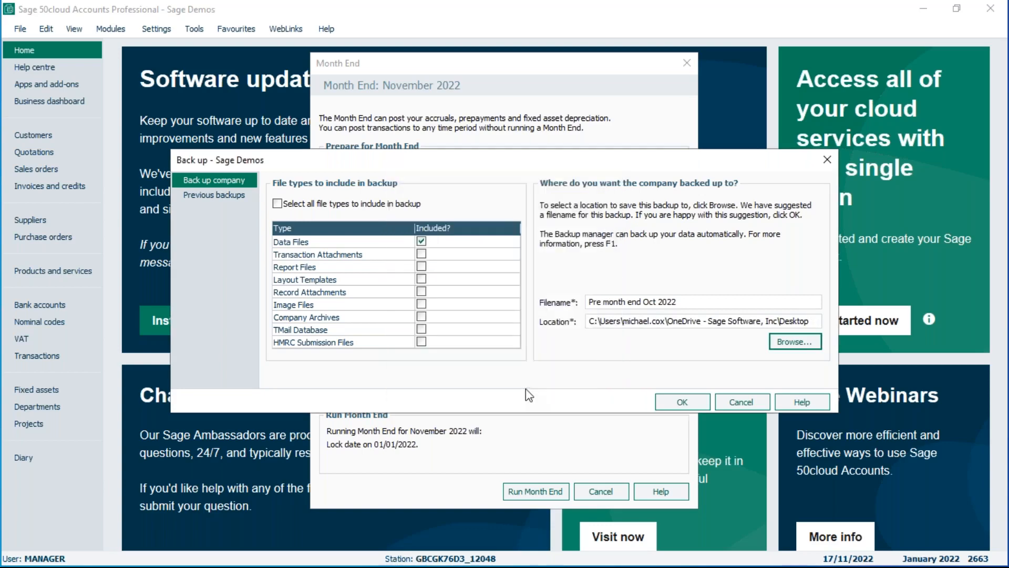
left_click(690, 403)
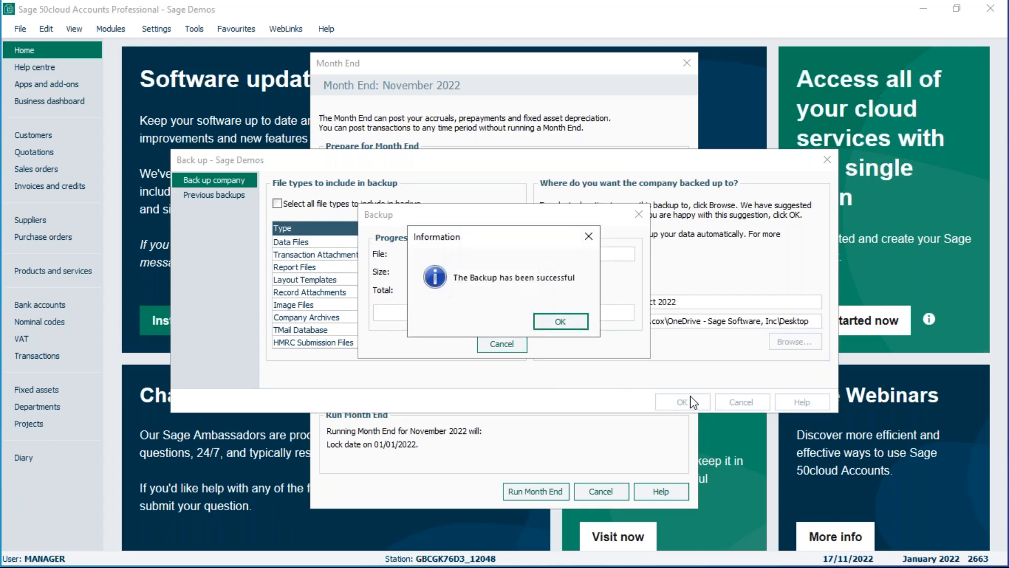
left_click(552, 321)
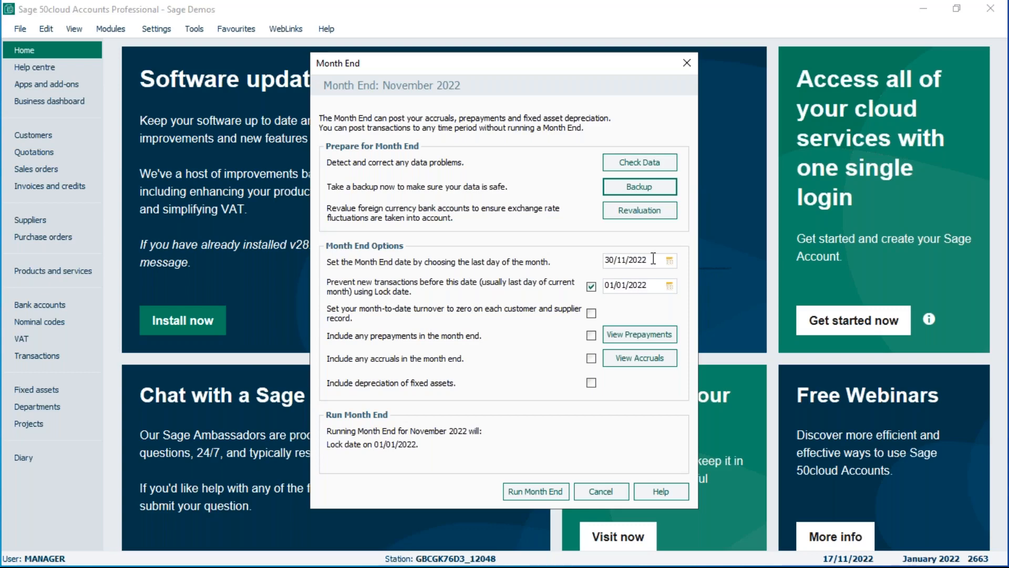
- Set the Month End date to 31/10/2022
left_click(670, 259)
left_click(633, 279)
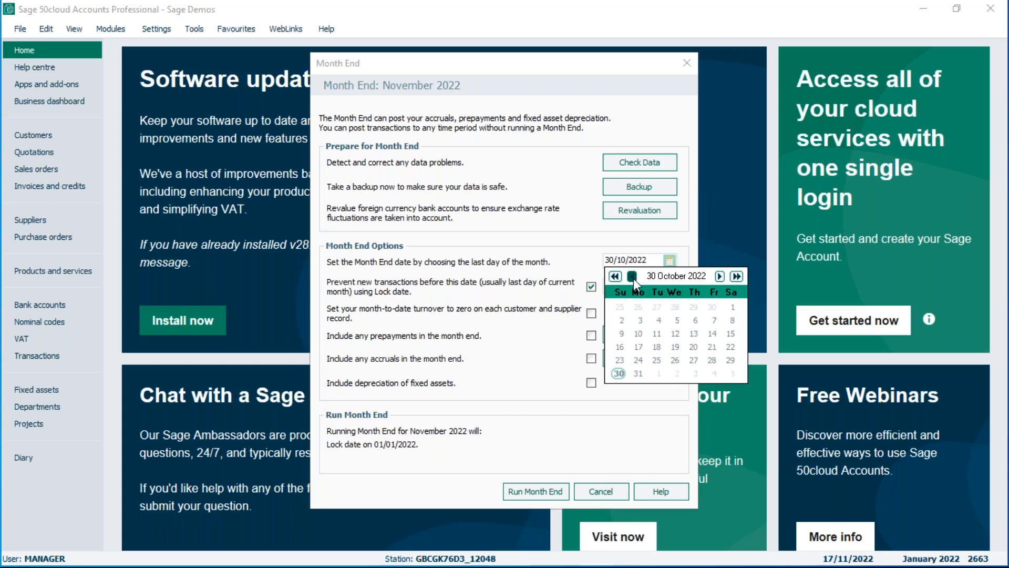
left_click(638, 374)
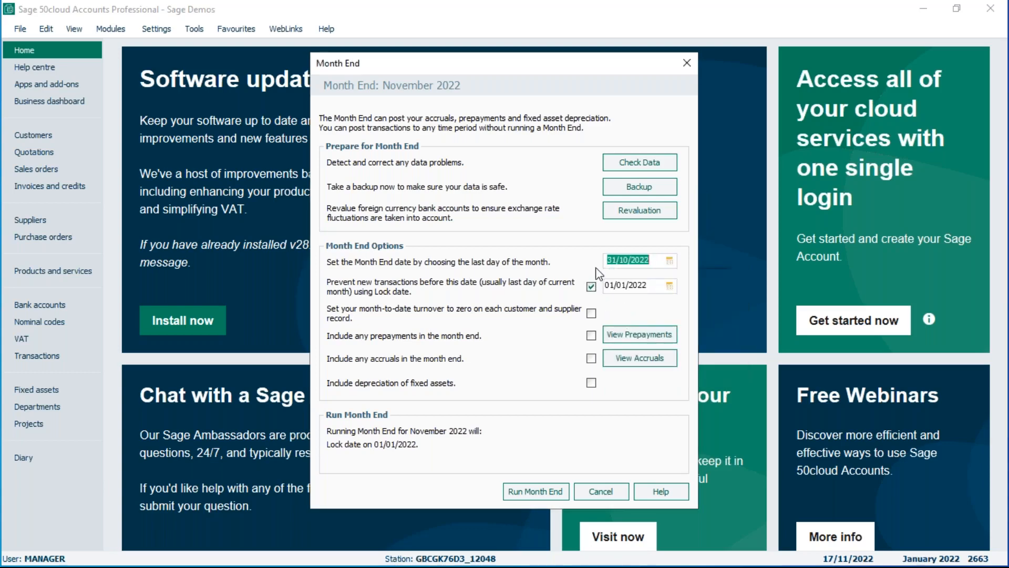
key("Tab")
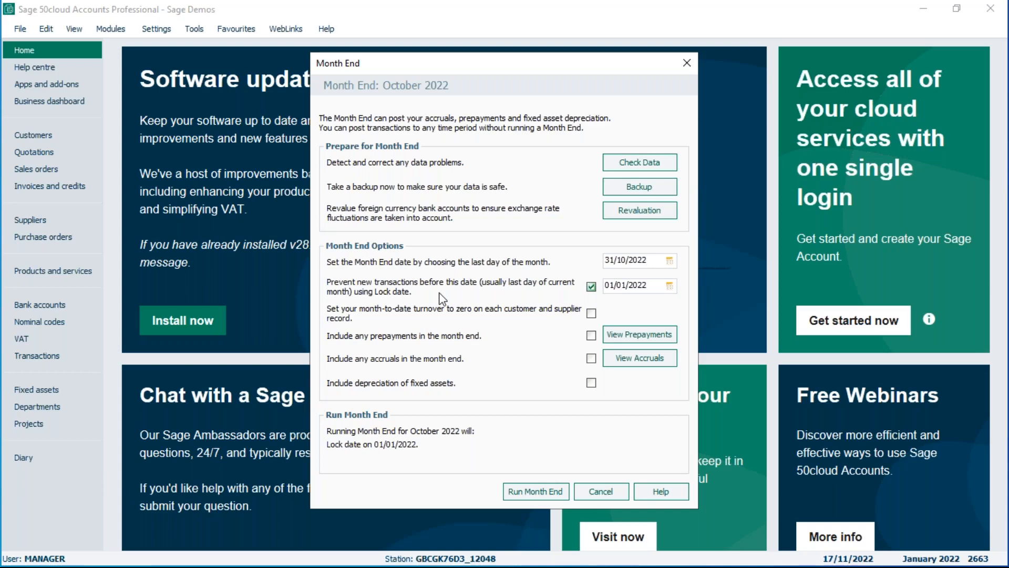
- Set the lock date to 01/11/2022, then cancel the Month End process without keeping the selections
left_click(671, 286)
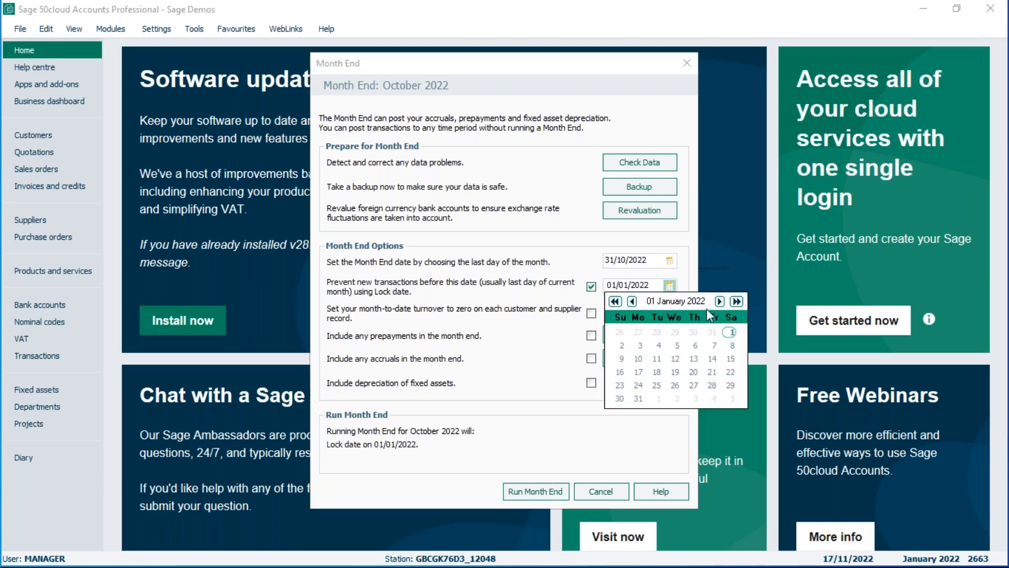
left_click(720, 300)
double_click(720, 300)
triple_click(719, 300)
triple_click(719, 300)
left_click(720, 301)
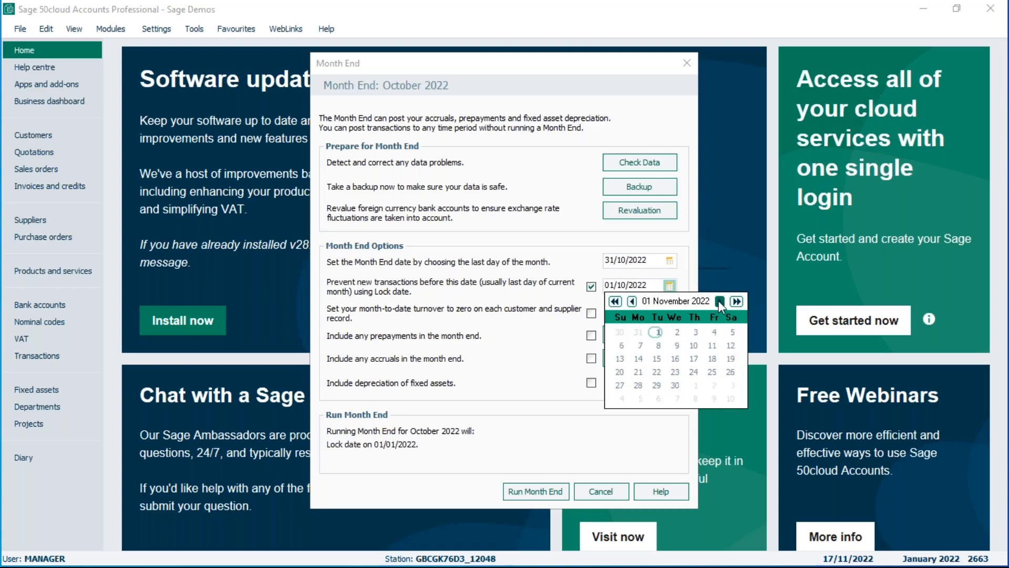
left_click(656, 332)
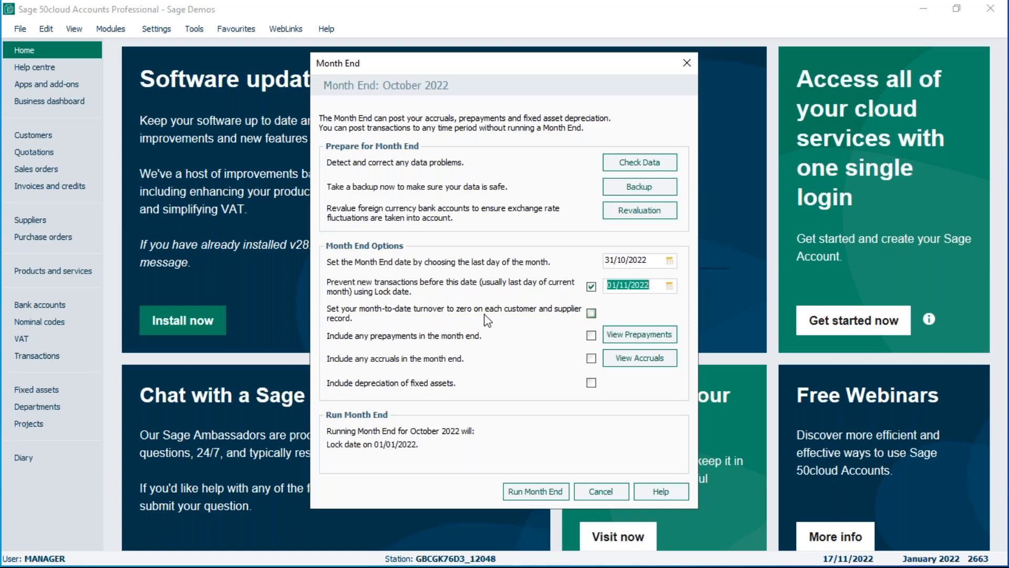
left_click(602, 494)
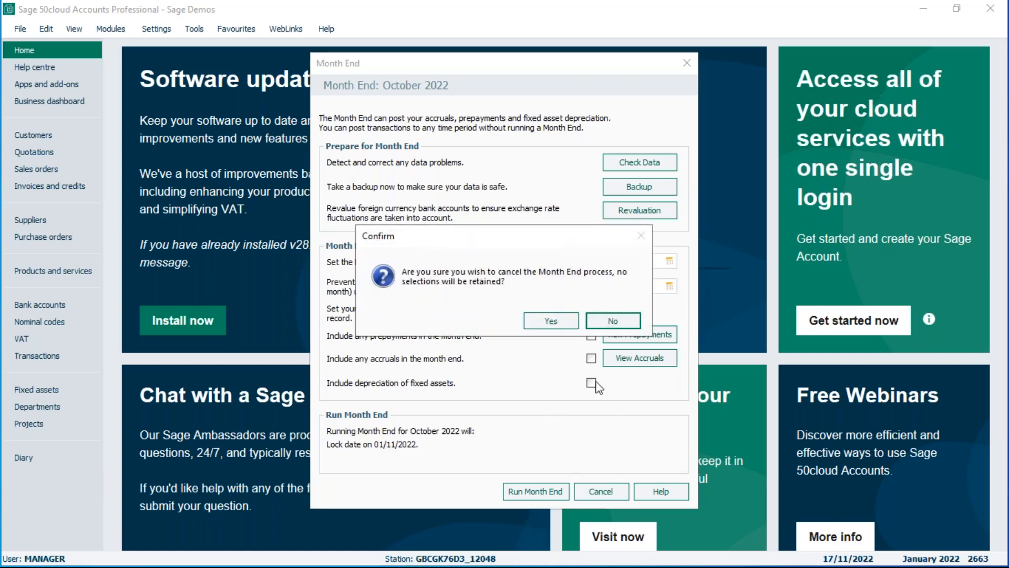
left_click(557, 324)
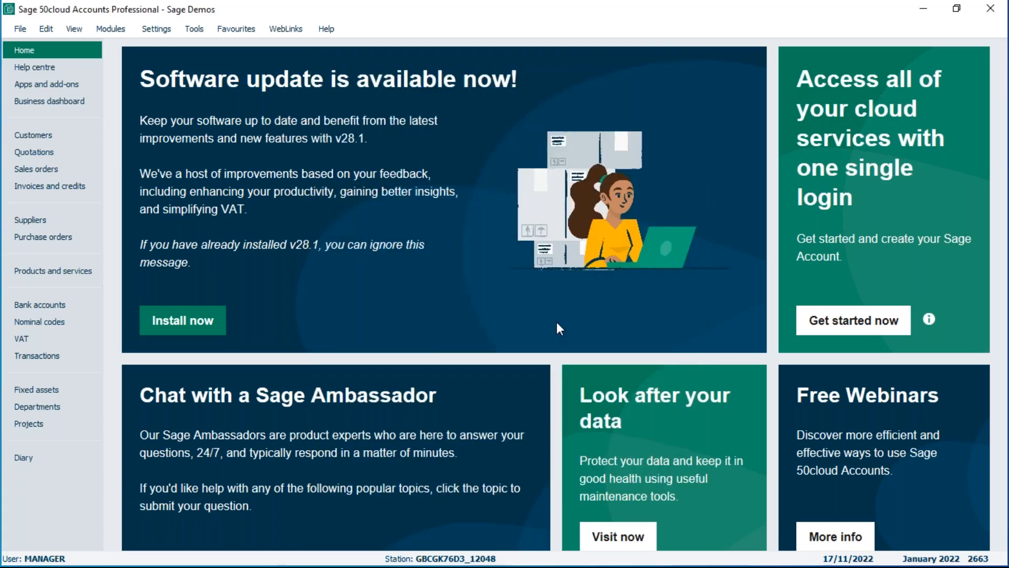
- Open the customer record for A1 Design Services full screen and show its monthly sales figures
left_click(46, 138)
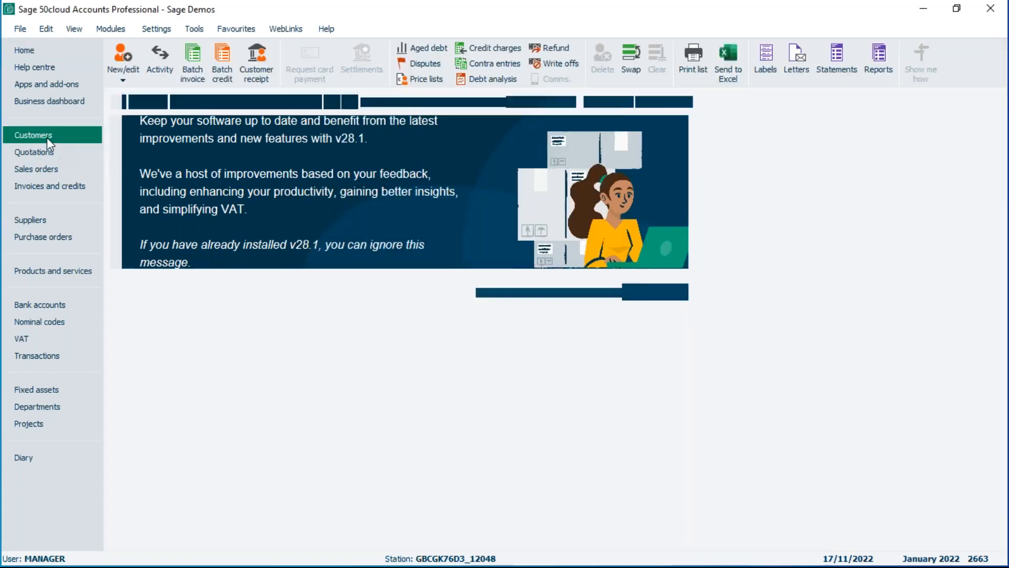
left_click(237, 156)
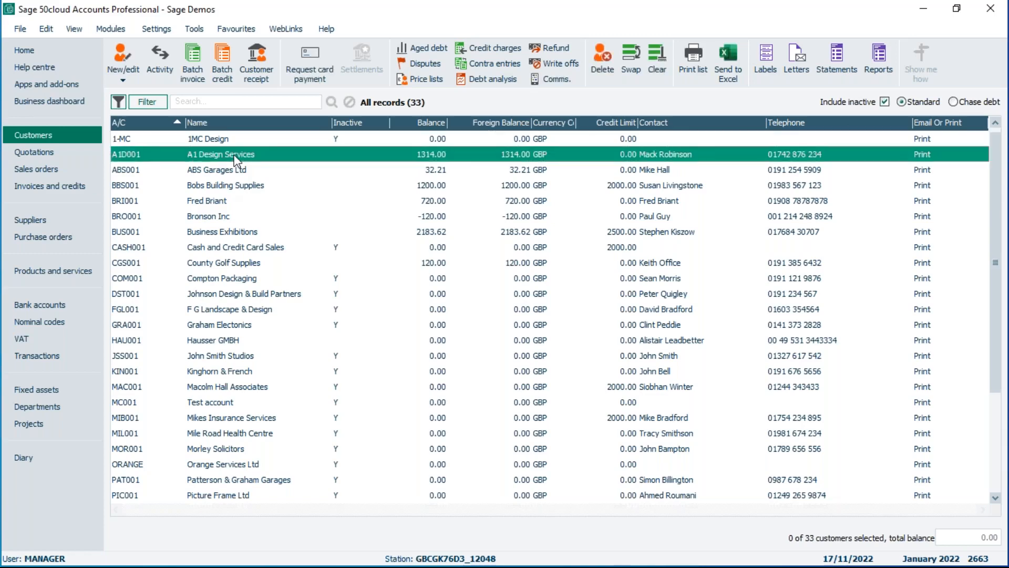
double_click(236, 157)
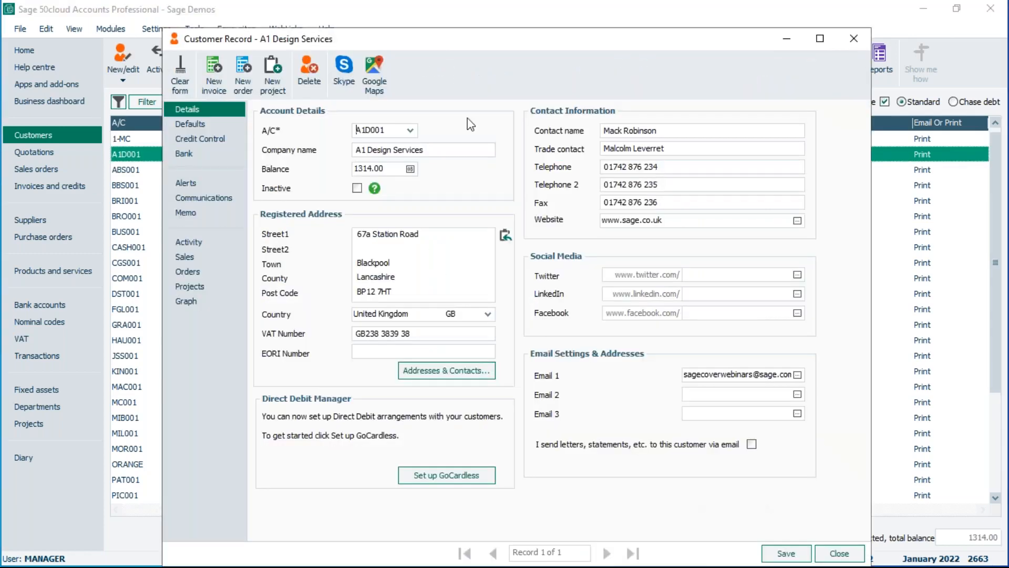
left_click(828, 43)
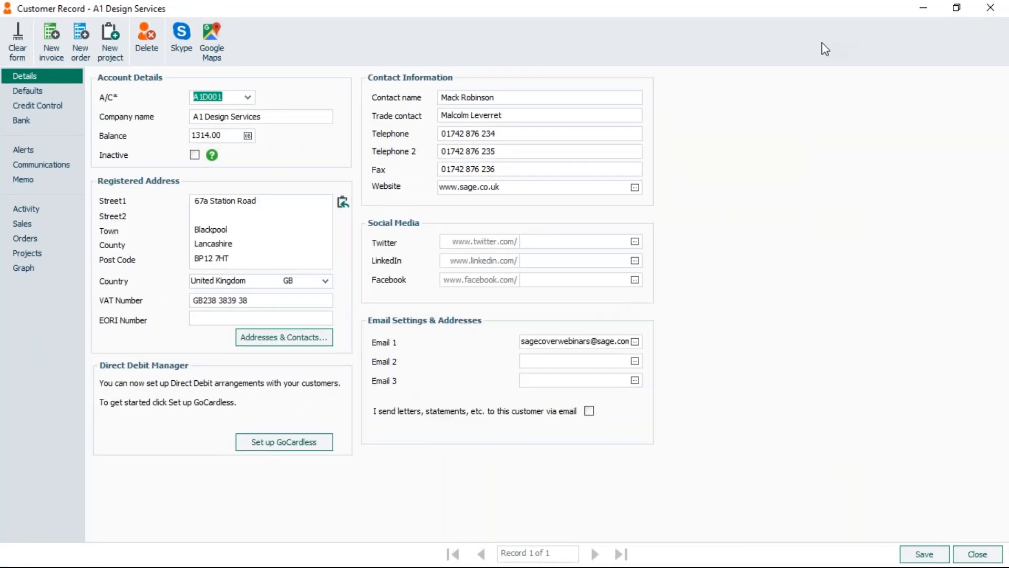
left_click(27, 225)
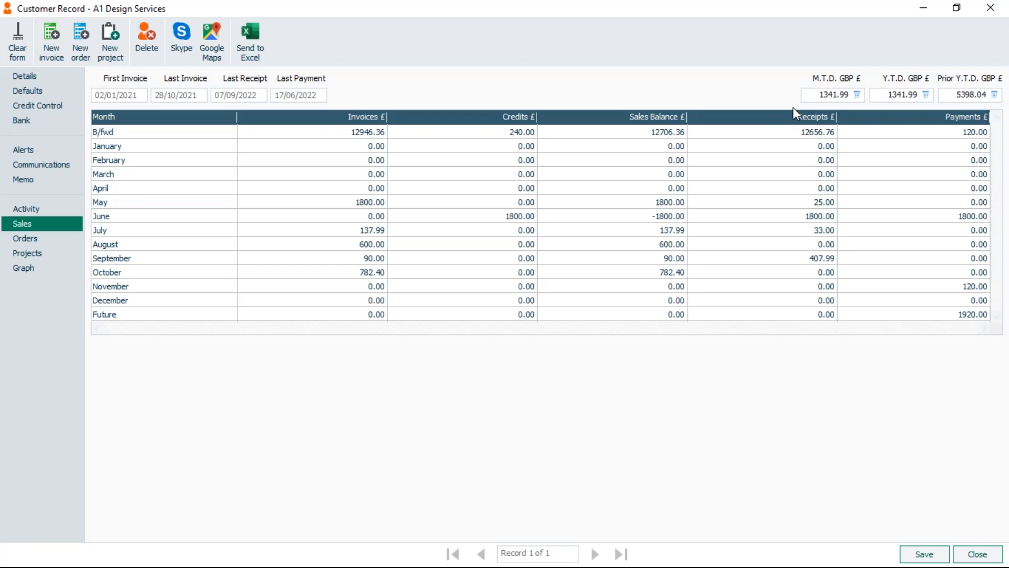
- Set the customer's month-to-date turnover to 2500 and save the record
left_click(847, 95)
key("Left")
key("BackSpace")
key("BackSpace")
key("BackSpace")
key("BackSpace")
key("BackSpace")
key("BackSpace")
key("Delete")
type("2500")
key("Tab")
left_click(917, 555)
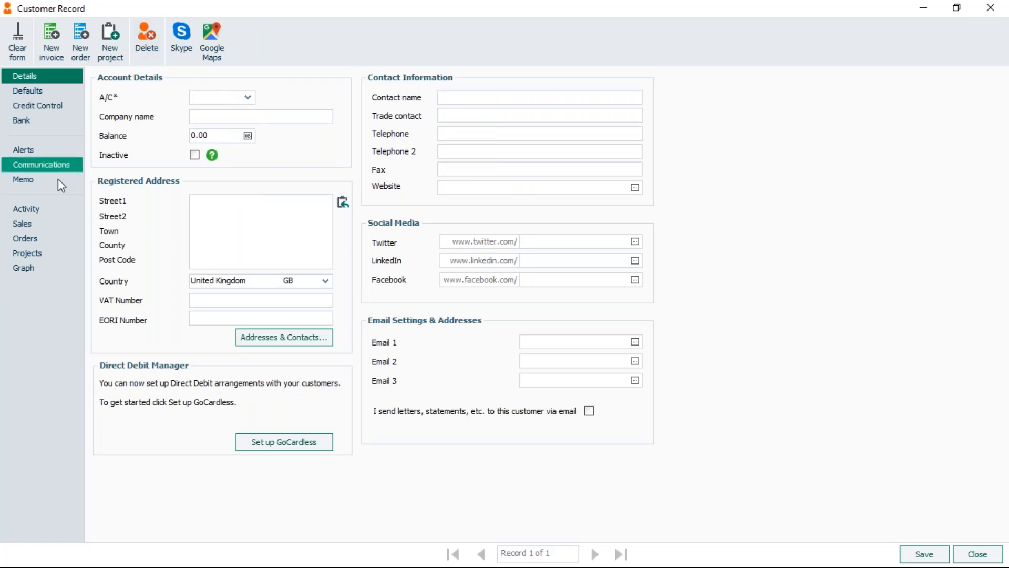
- Reload the A1 Design Services record to check its month-to-date sales turnover, and close the record
left_click(247, 97)
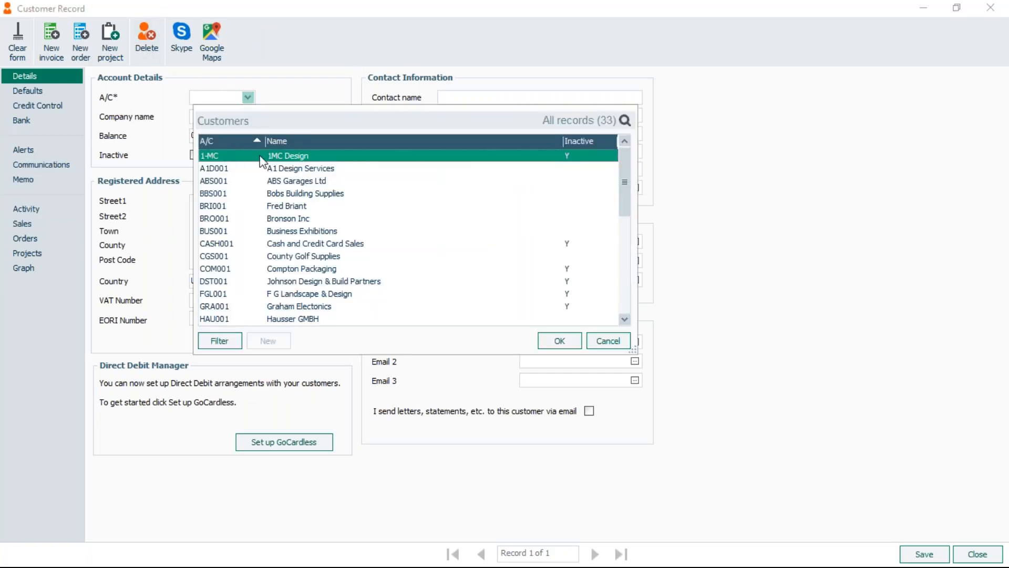
double_click(271, 168)
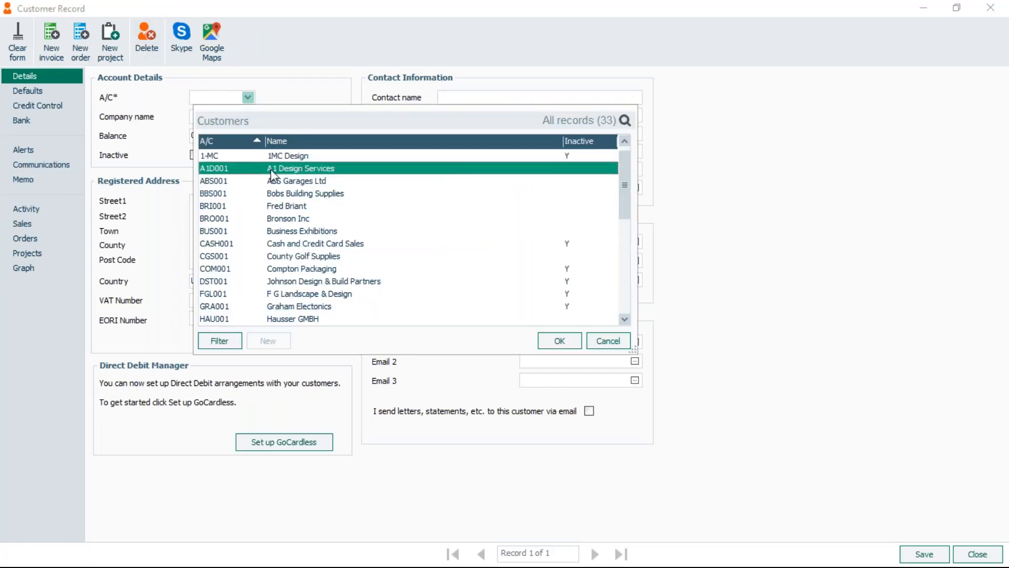
left_click(27, 224)
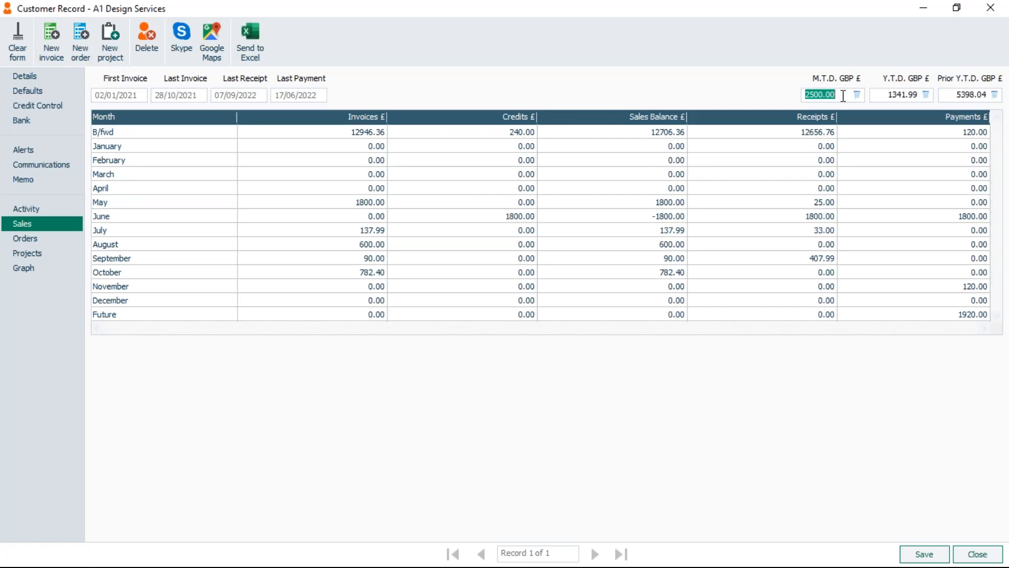
left_click(982, 558)
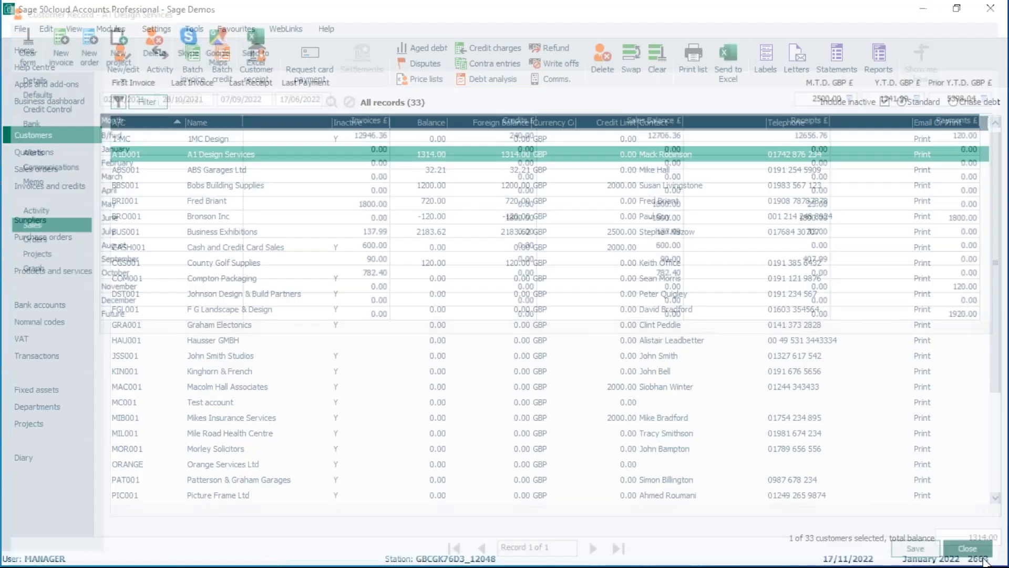
- Open the supplier record for McNally Computer Supplies and view its monthly purchase figures full screen
left_click(24, 220)
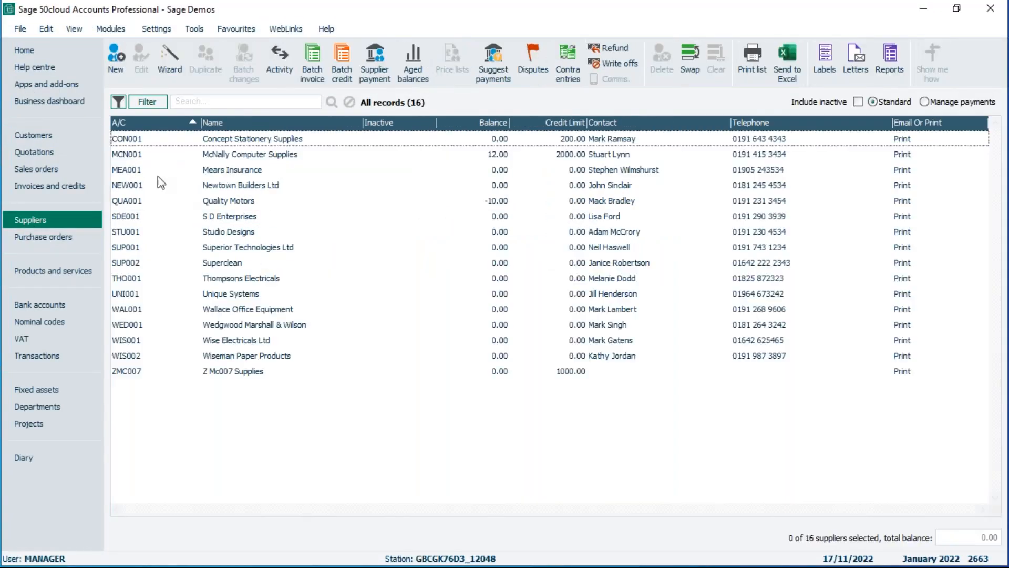
double_click(229, 153)
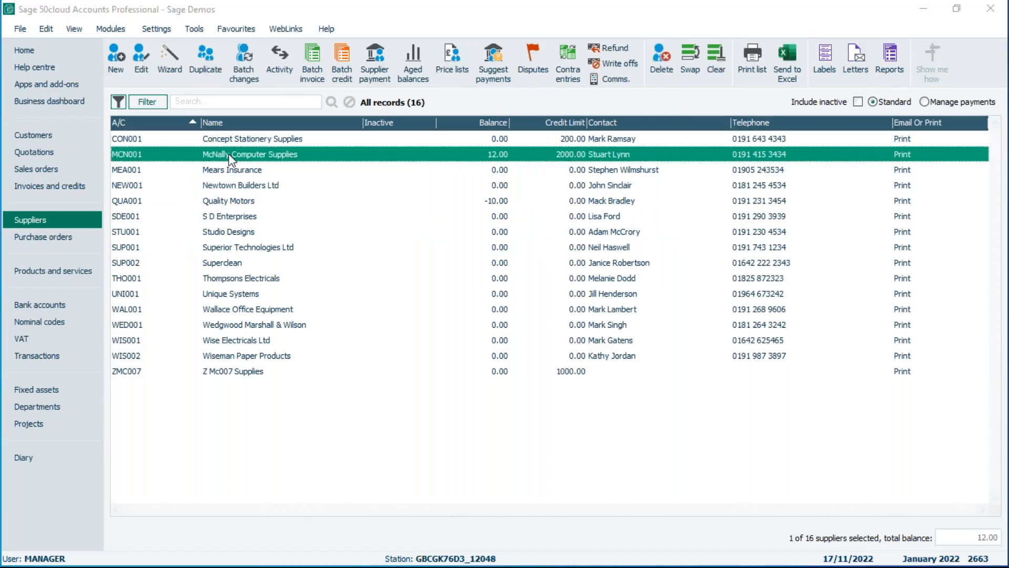
left_click(46, 273)
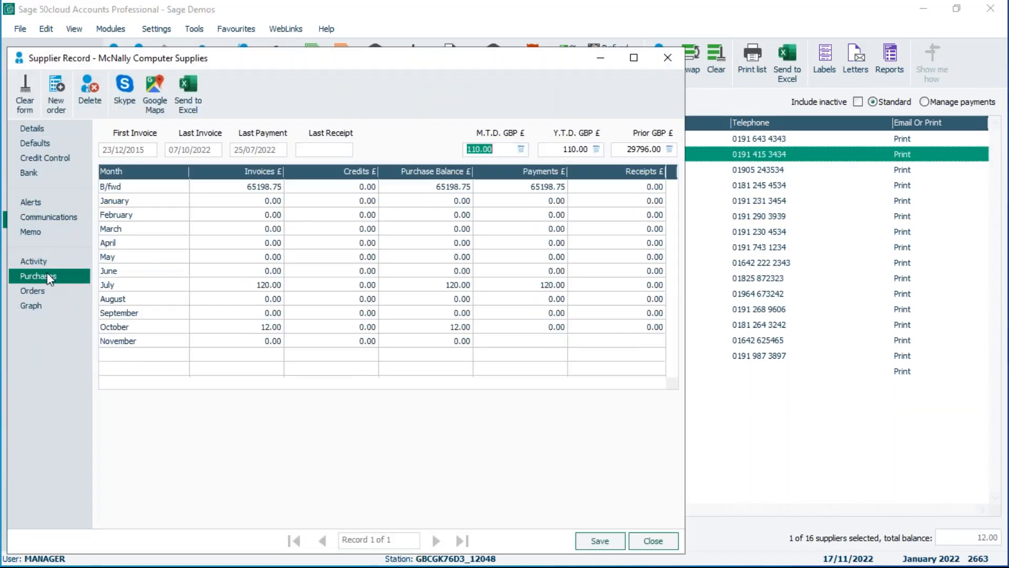
left_click(642, 58)
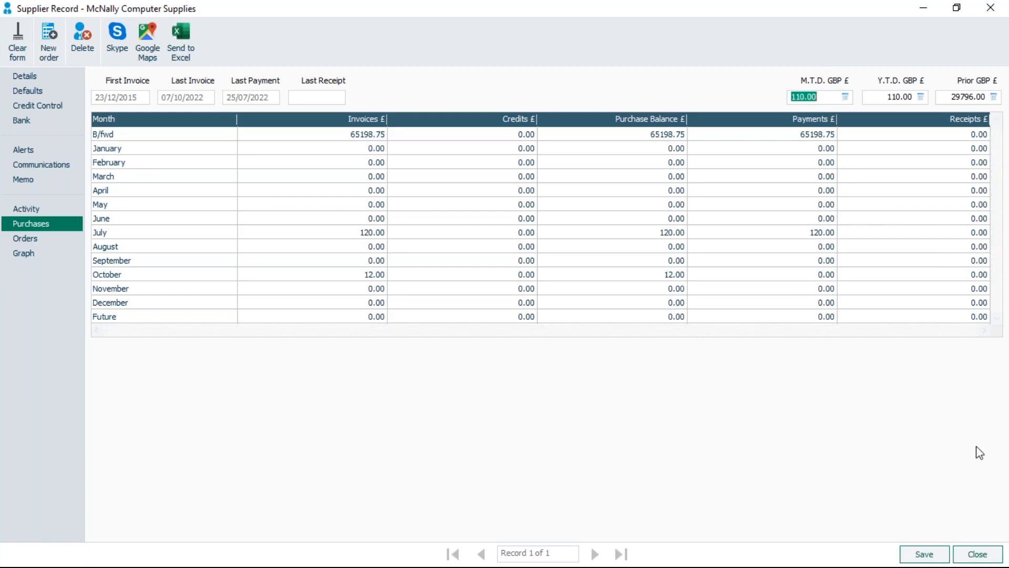
- Close the McNally Computer Supplies supplier record
left_click(972, 556)
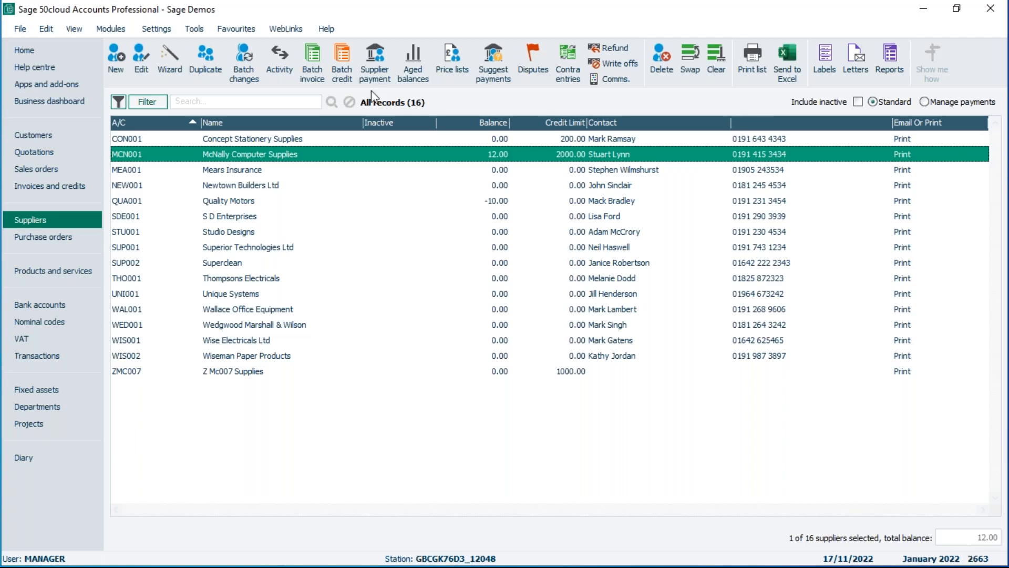
left_click(195, 29)
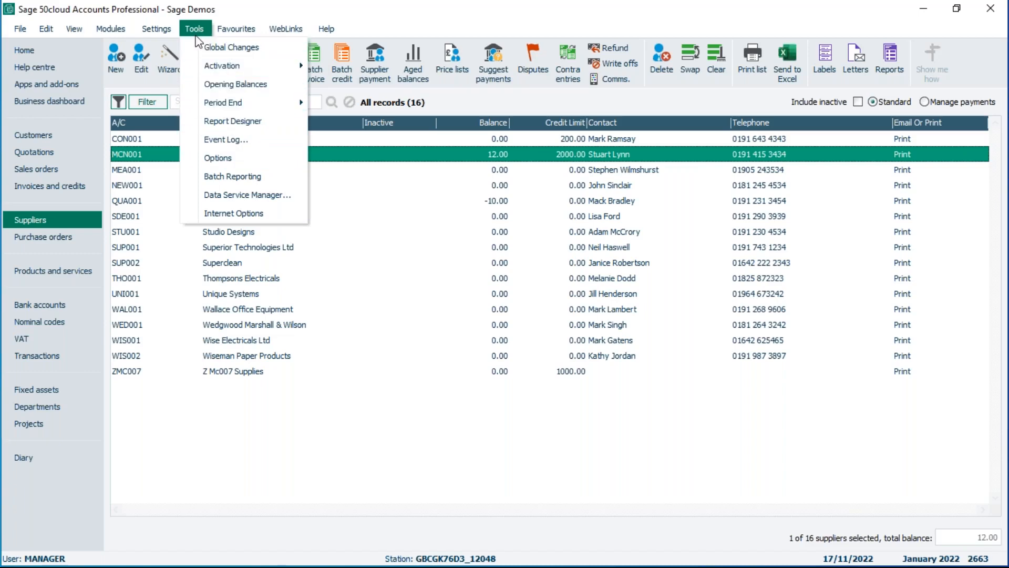
mouse_move(258, 109)
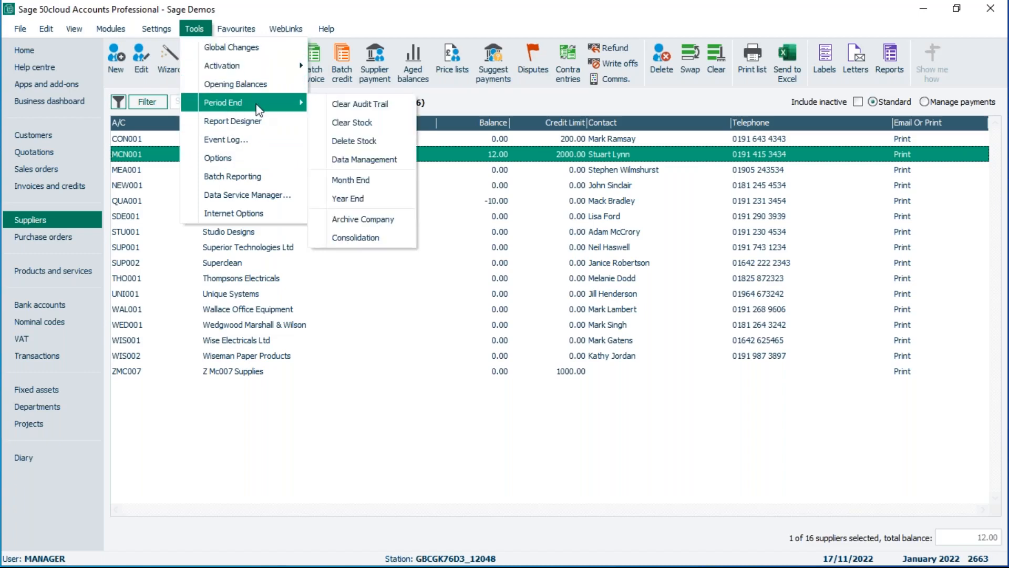
left_click(343, 179)
left_click(531, 324)
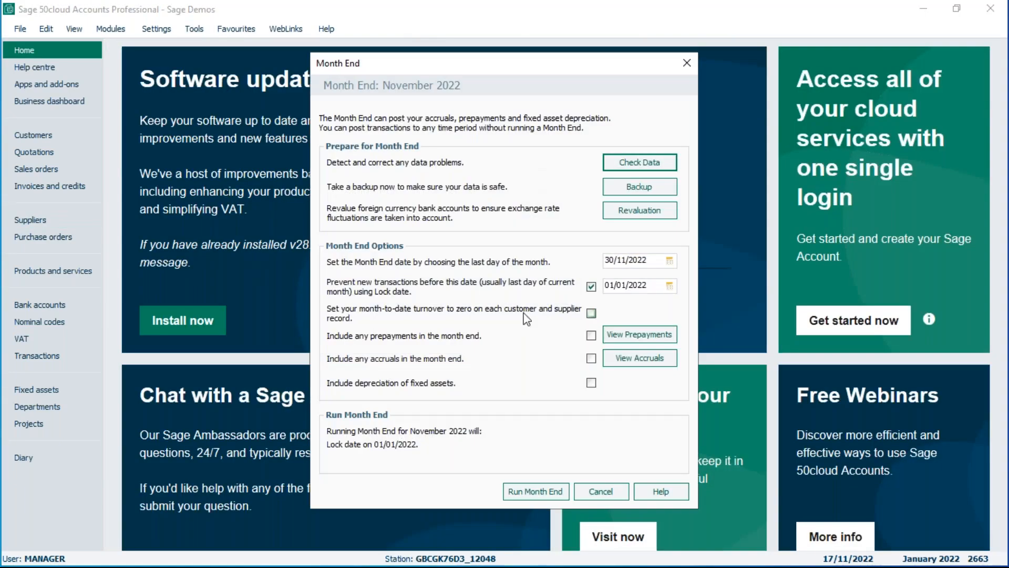
left_click(669, 260)
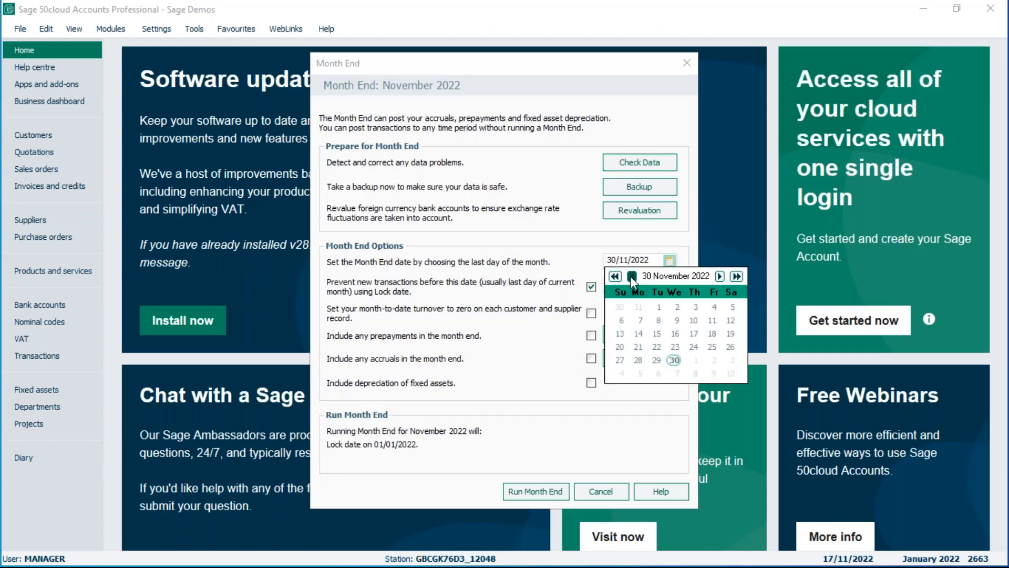
left_click(632, 276)
left_click(637, 373)
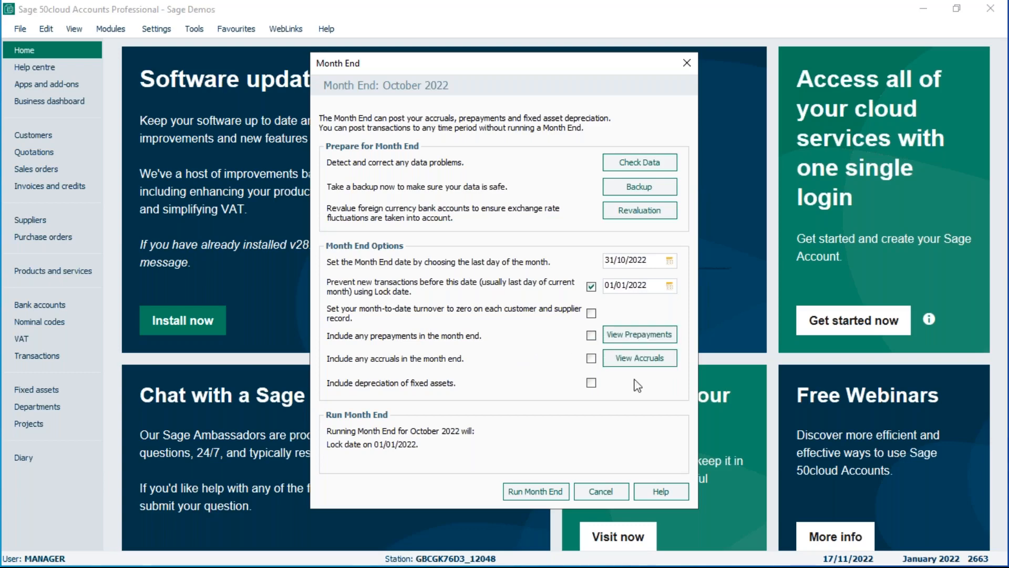
left_click(600, 491)
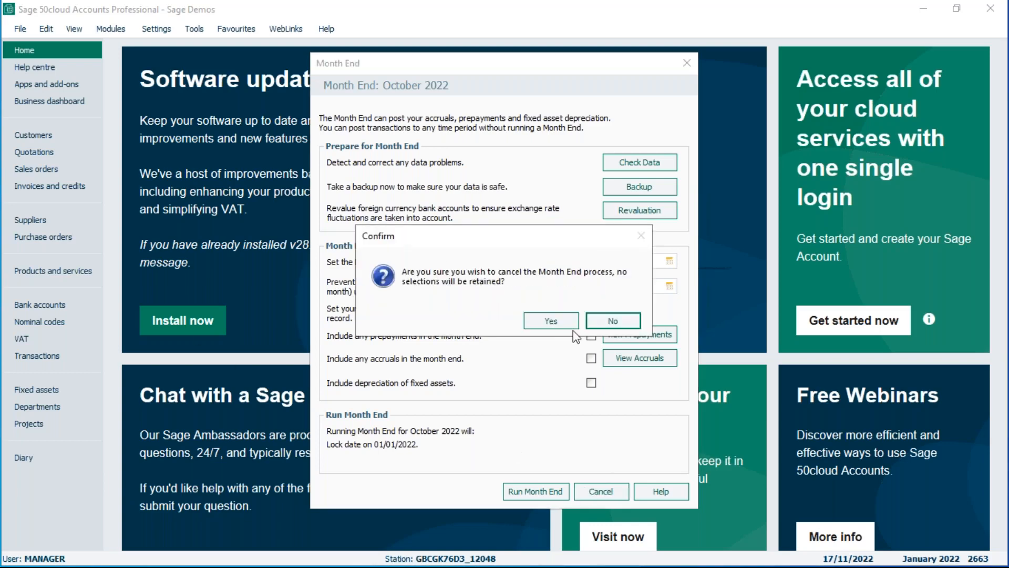
left_click(551, 320)
- In the nominal codes' prepayments, set the Annual Rent prepayment to 11 months and save it
left_click(8, 326)
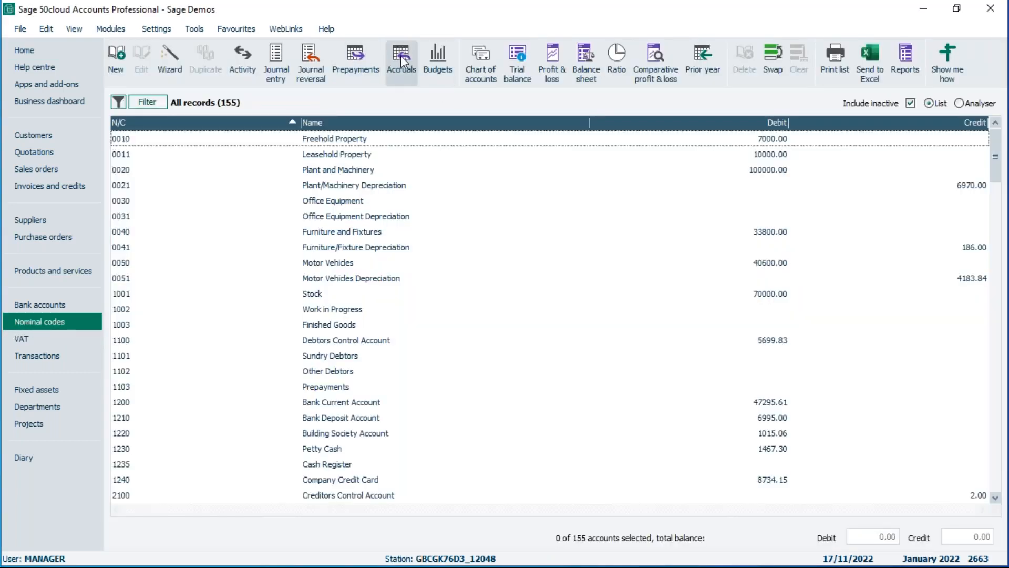
left_click(356, 61)
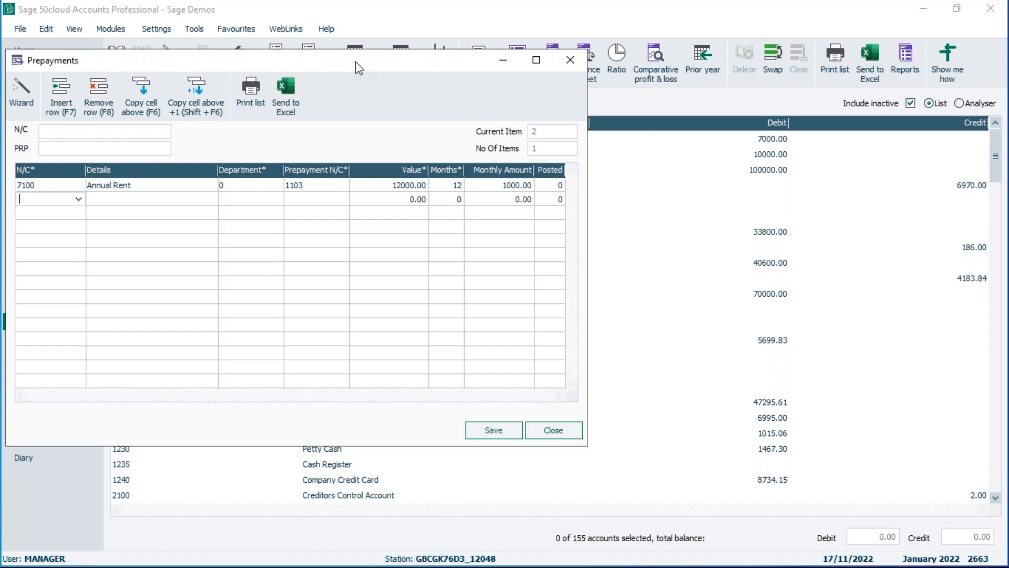
left_click(432, 185)
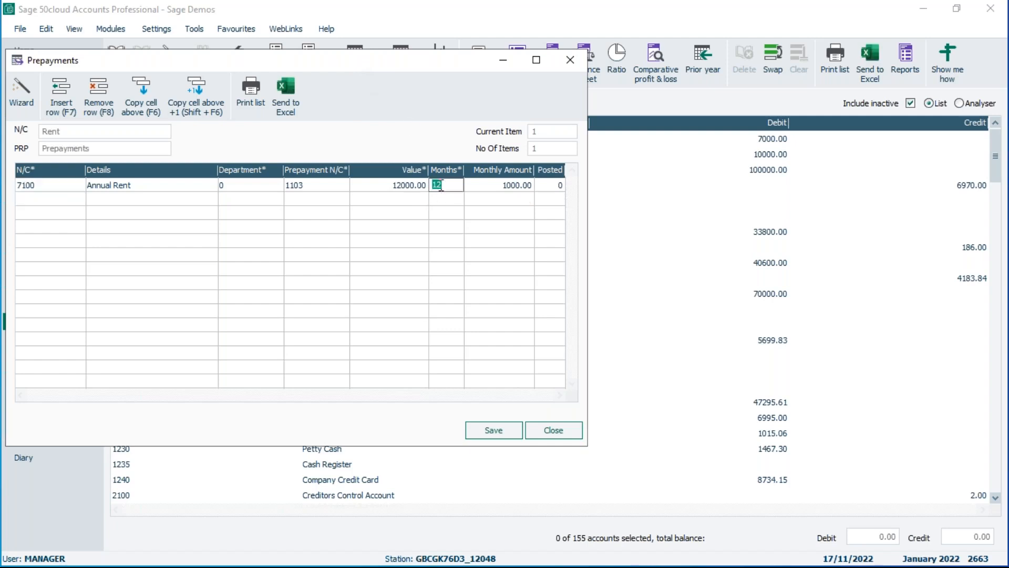
type("11")
left_click(496, 428)
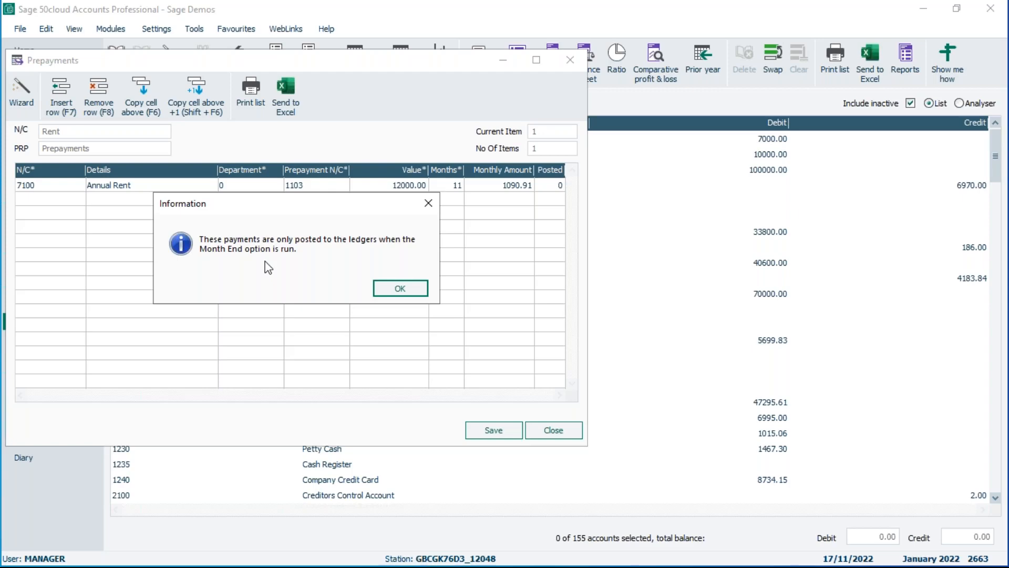
left_click(399, 287)
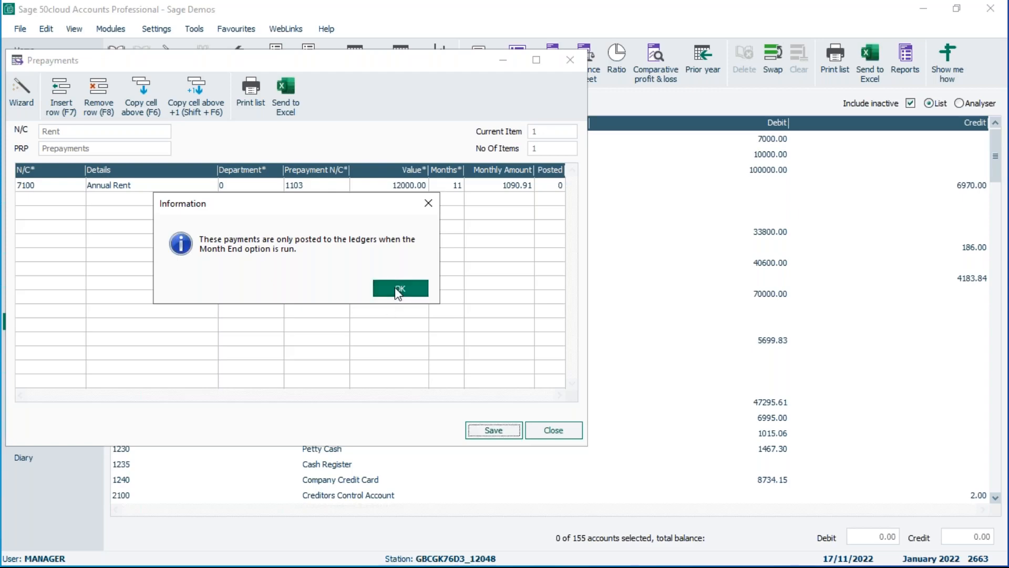
- In the nominal codes' accruals, set the Telephone Accrual to 4 months and save it
left_click(414, 64)
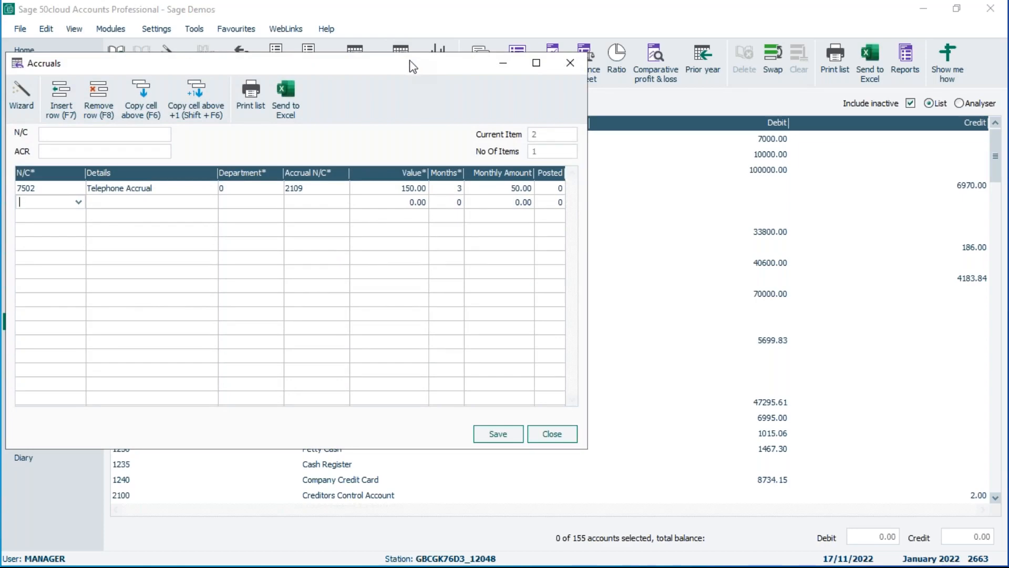
left_click(457, 187)
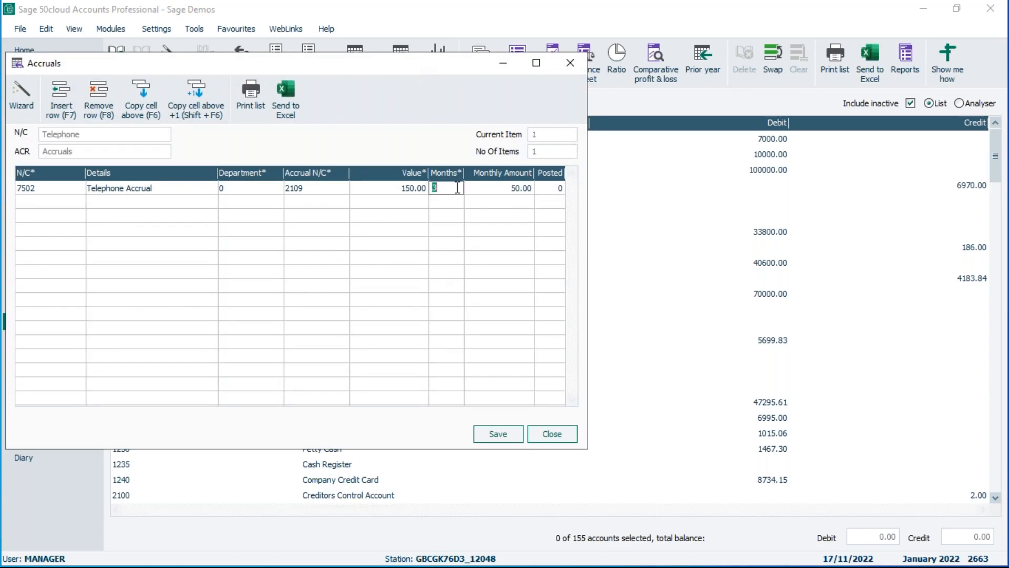
type("4")
key("Tab")
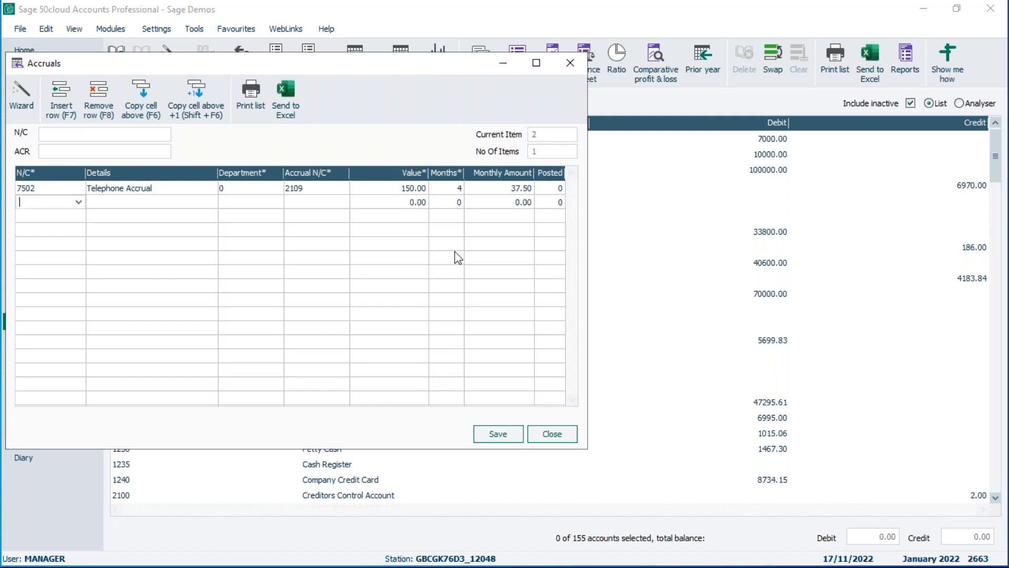
left_click(497, 433)
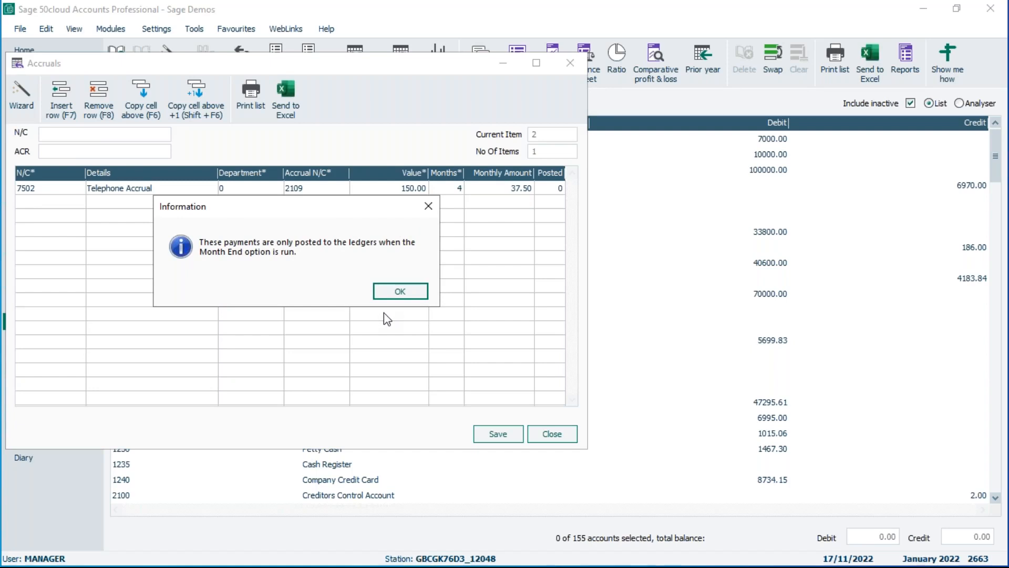
left_click(405, 292)
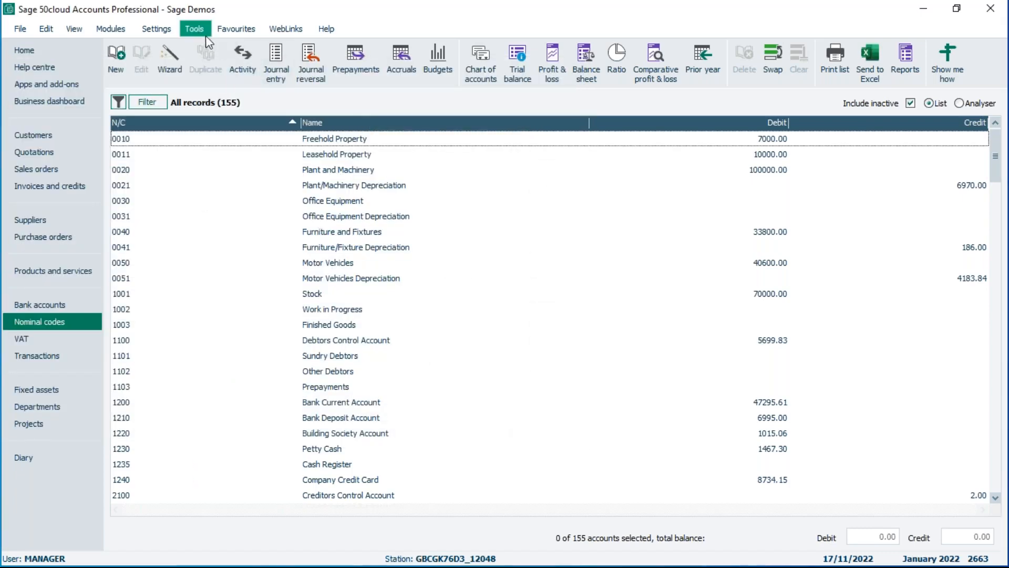
- Open the Month End process, letting other windows close, and set the month-end date to 31/10/2022
left_click(205, 34)
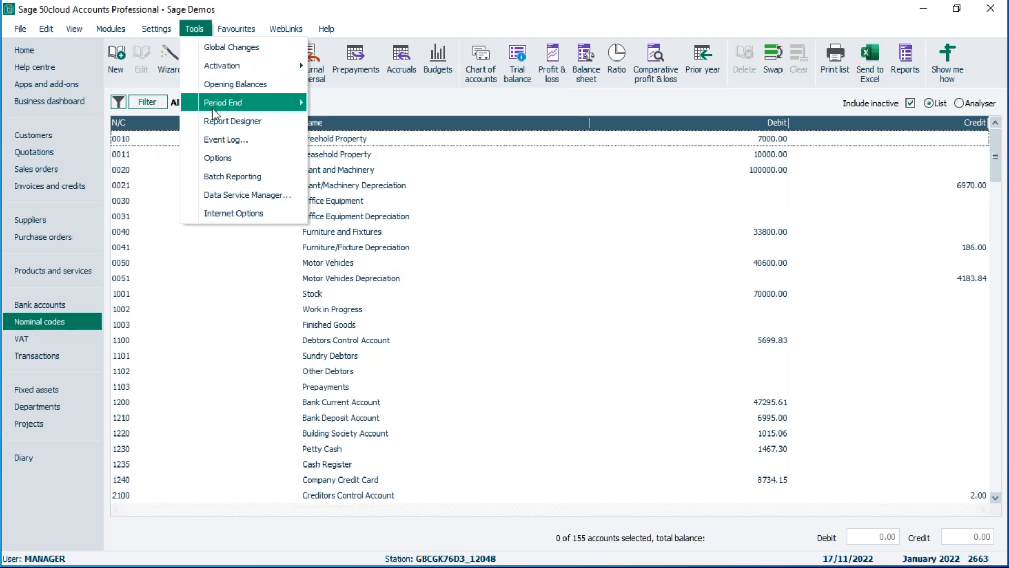
mouse_move(213, 108)
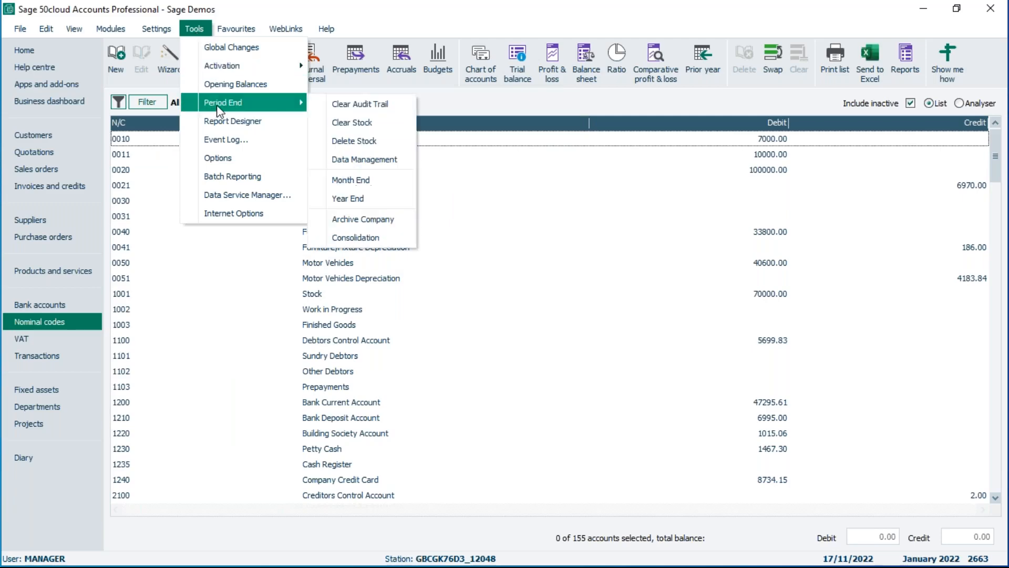
left_click(351, 188)
left_click(545, 333)
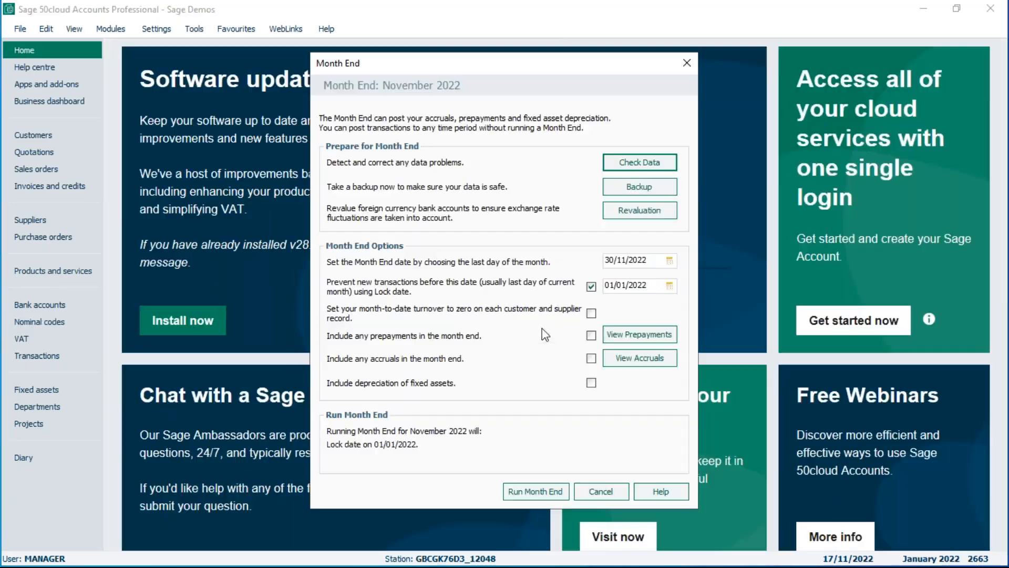
left_click(669, 260)
left_click(635, 277)
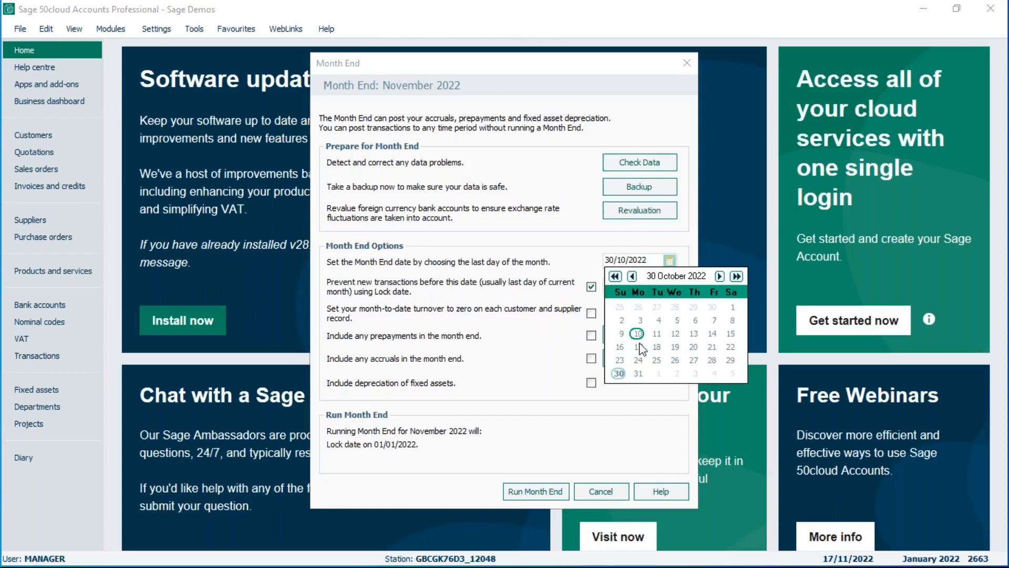
left_click(637, 373)
key("Tab")
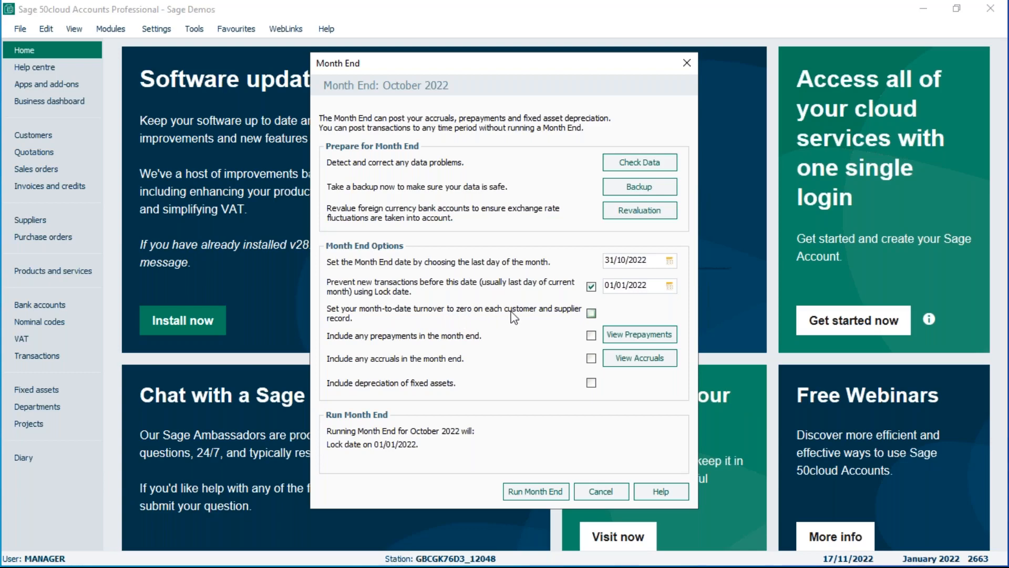
- Include zeroing of month-to-date turnover, prepayments, accruals and fixed asset depreciation in the month end
left_click(592, 313)
left_click(591, 336)
left_click(591, 359)
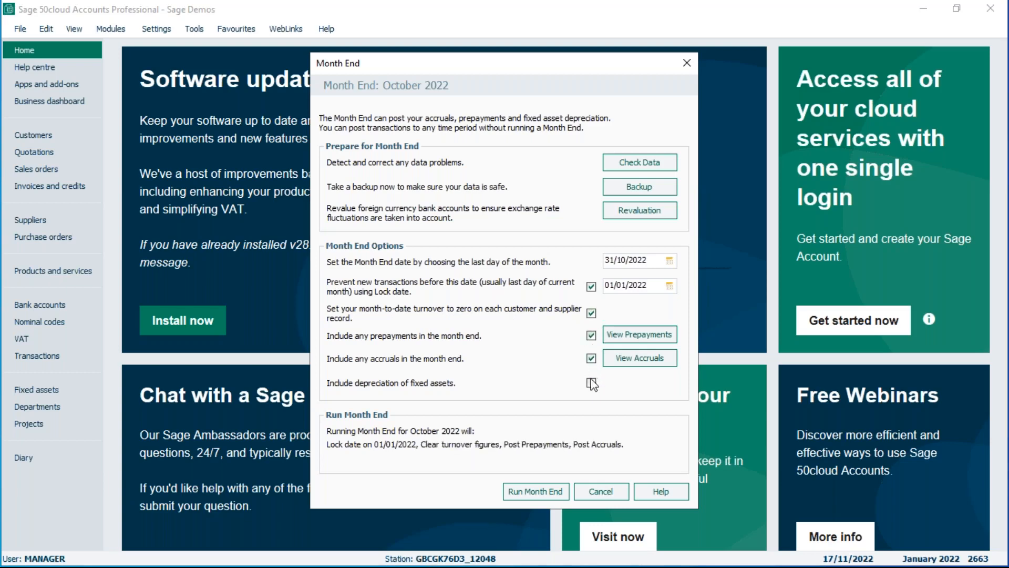
left_click(591, 383)
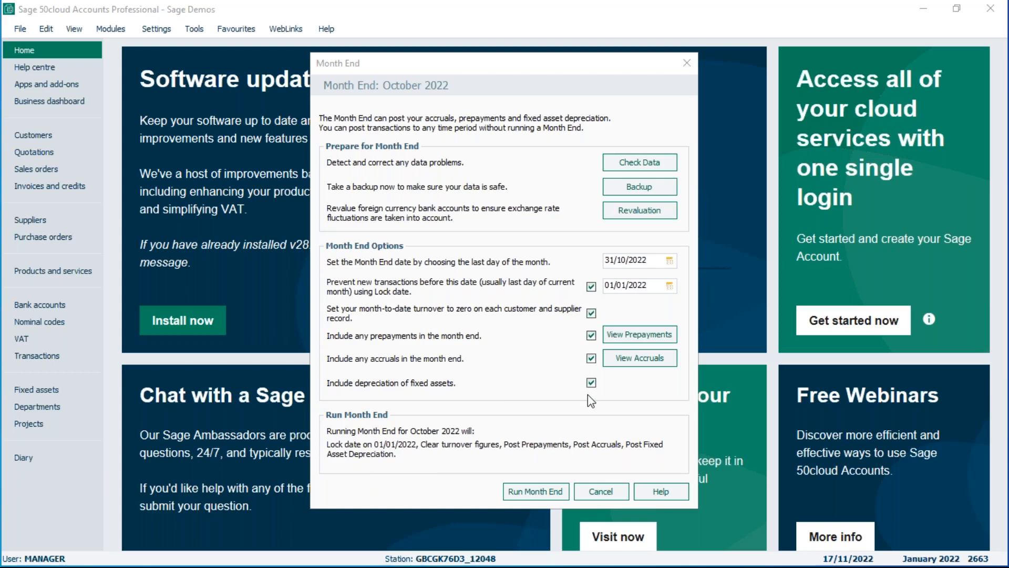
- Run the month end for October 2022, confirm processing and acknowledge its completion
left_click(535, 494)
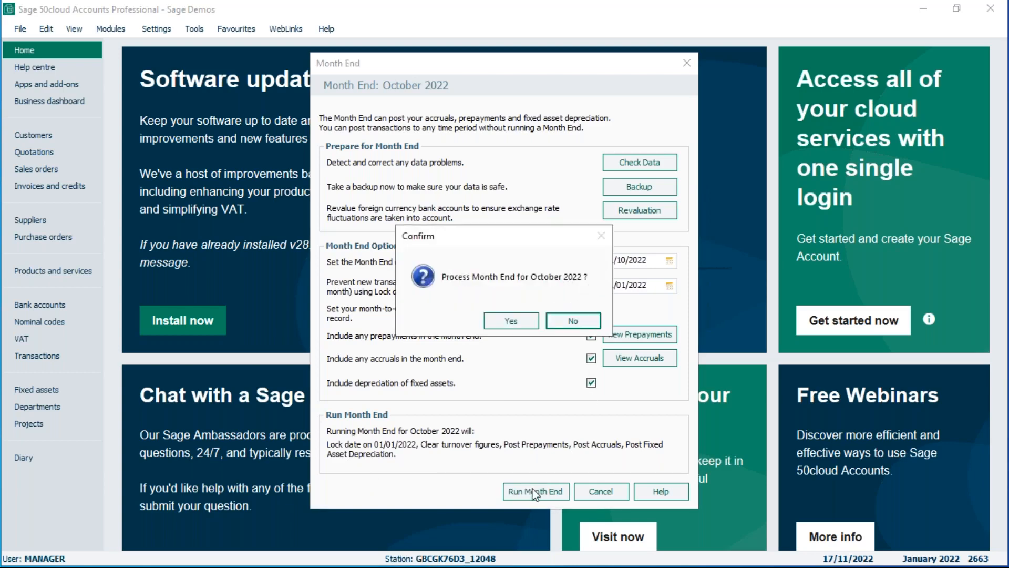
left_click(511, 322)
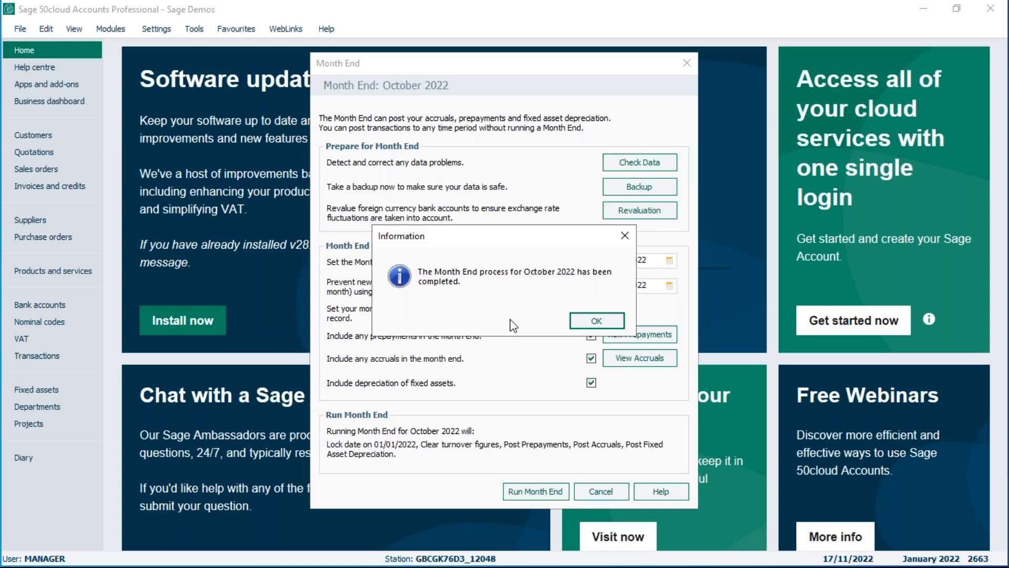
left_click(600, 320)
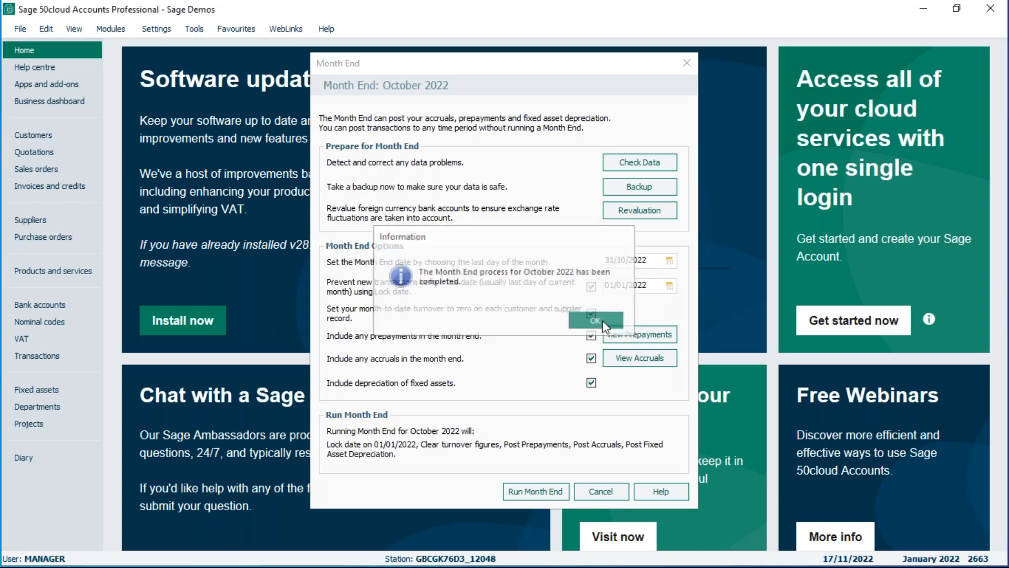